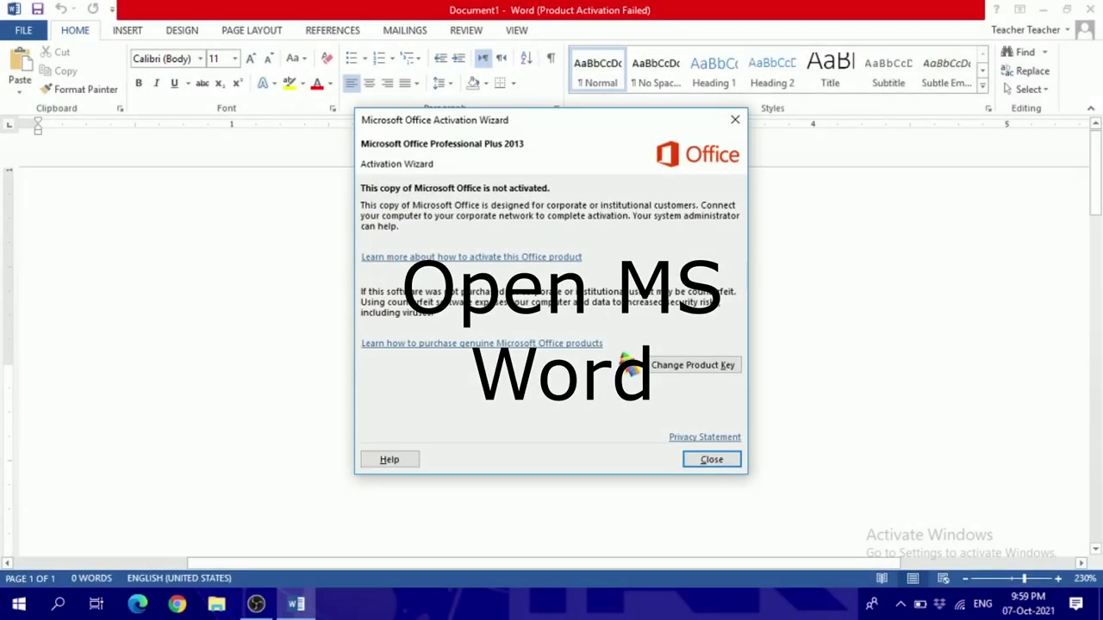
# - Close the Office activation notice so the blank Document1 page shows in full
pyautogui.click(708, 458)
pyautogui.scroll(-14, 565, 320)
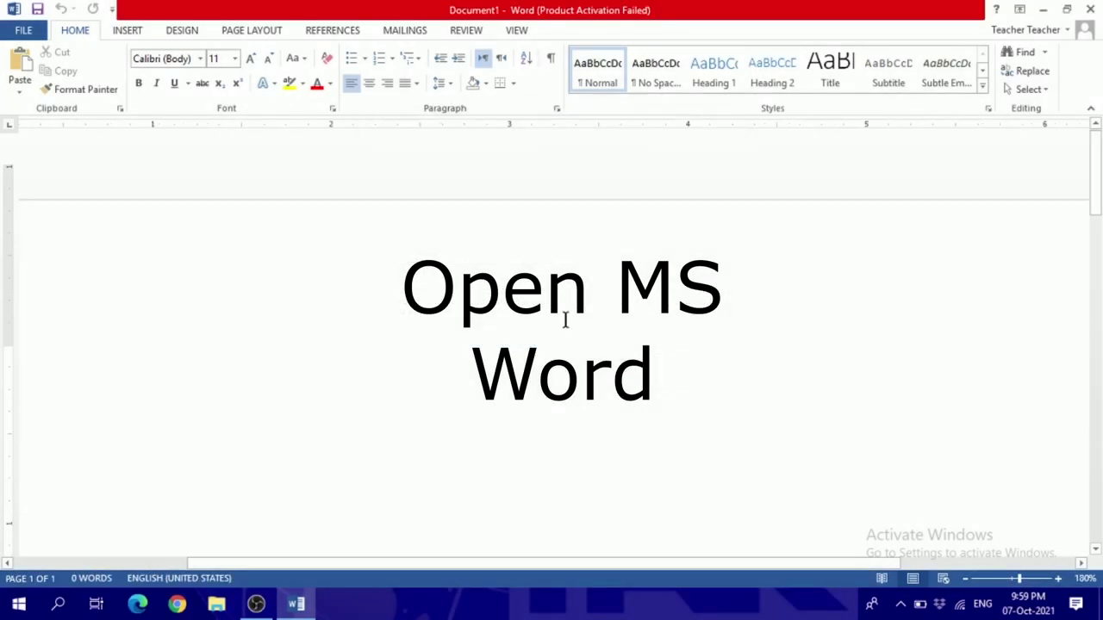
pyautogui.scroll(-5, 565, 323)
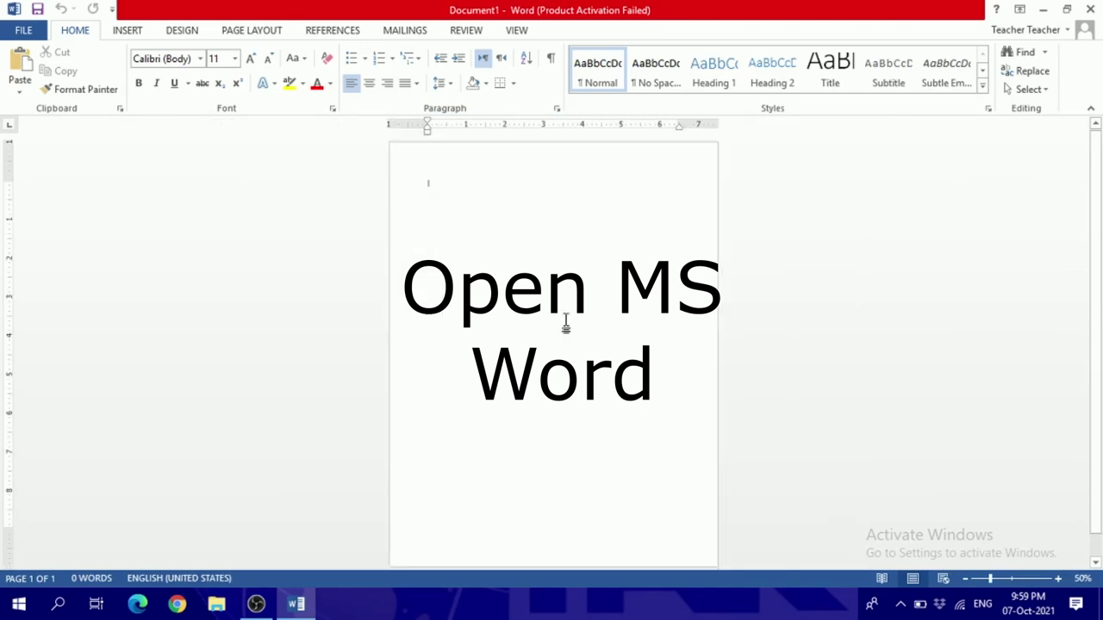
pyautogui.scroll(1, 566, 323)
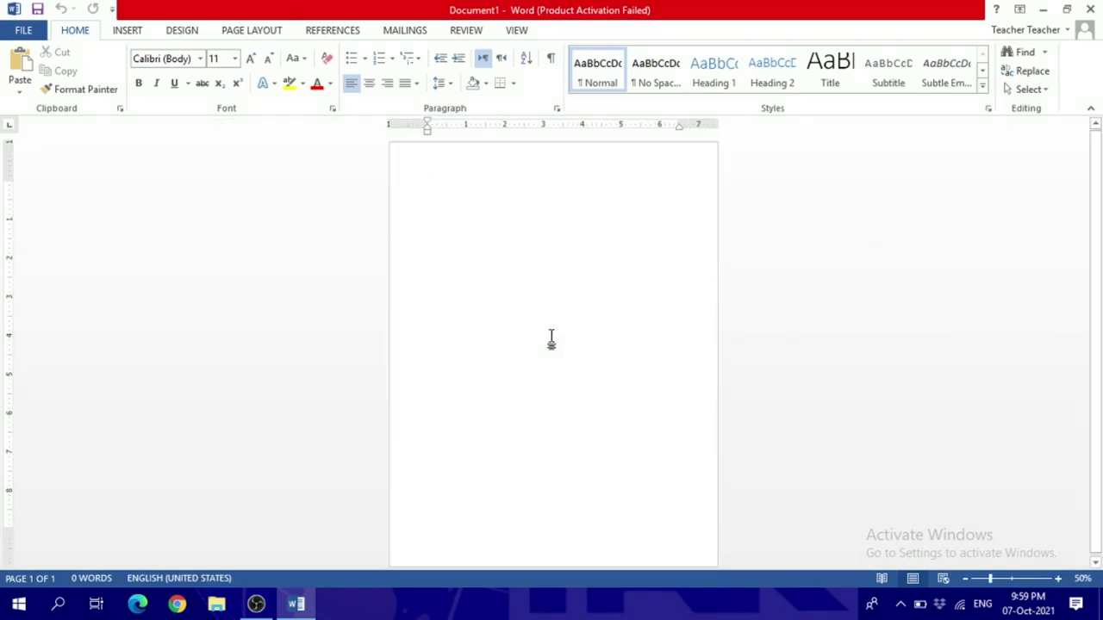
# - Set portrait orientation and Wide margins: 1" top and bottom, 2" left and right
pyautogui.click(252, 31)
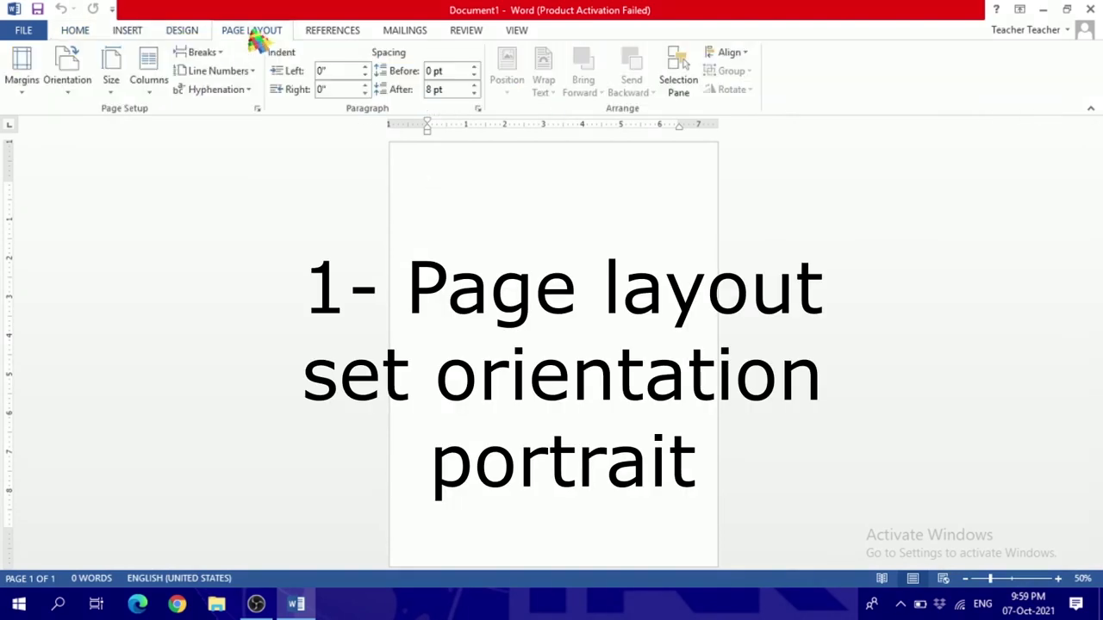
pyautogui.click(80, 93)
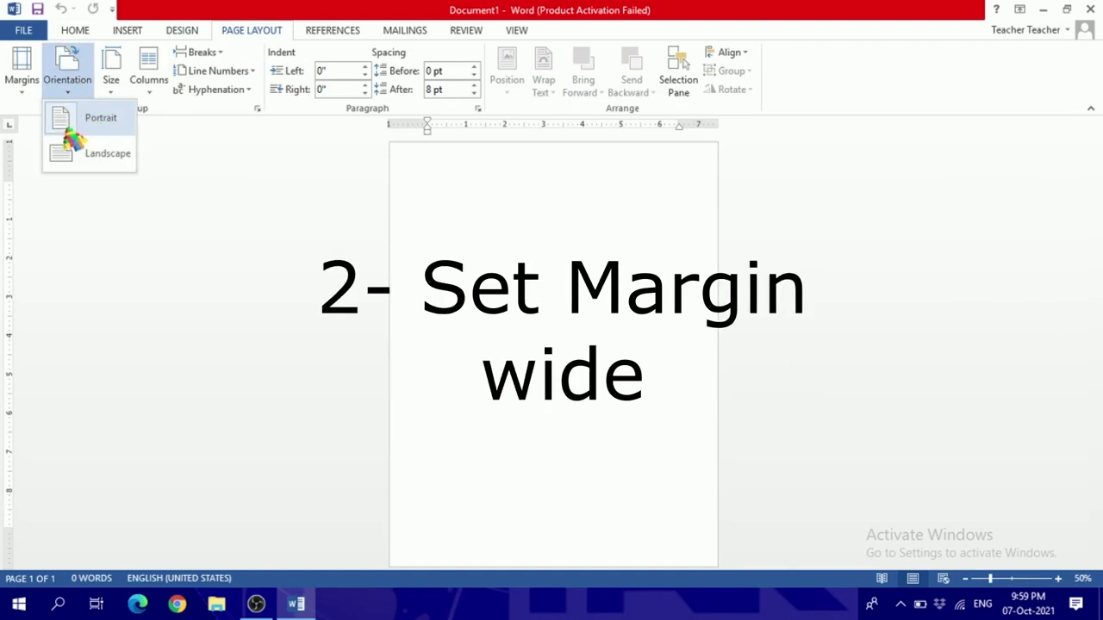
pyautogui.click(27, 86)
pyautogui.click(25, 86)
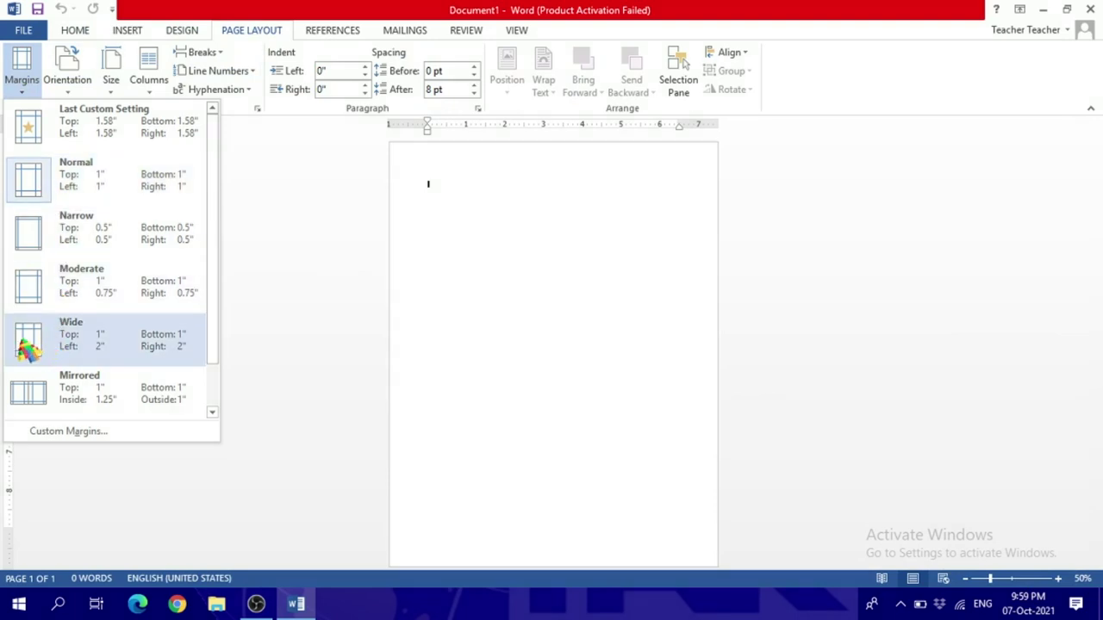
pyautogui.click(80, 351)
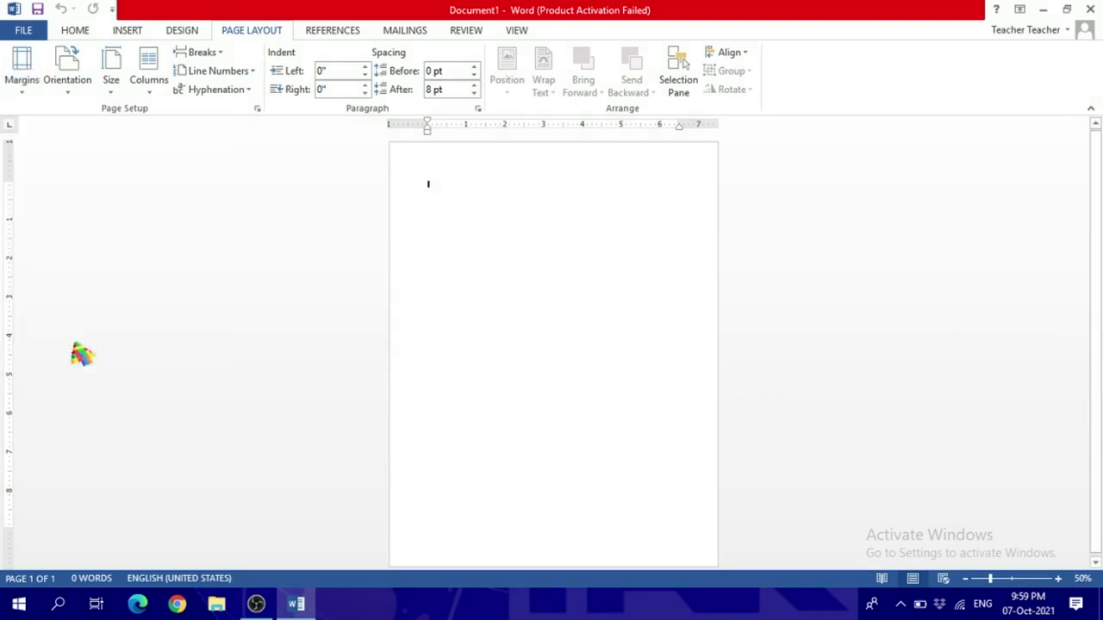
pyautogui.click(77, 31)
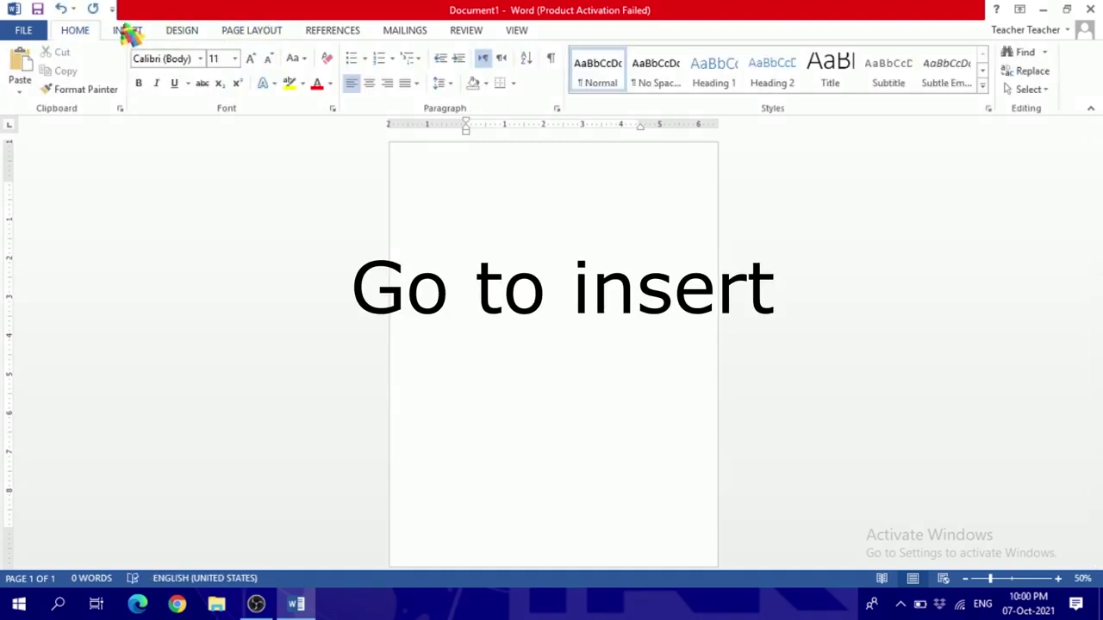
# - Insert a Blank header reading 'This is a header' and centre it
pyautogui.click(127, 31)
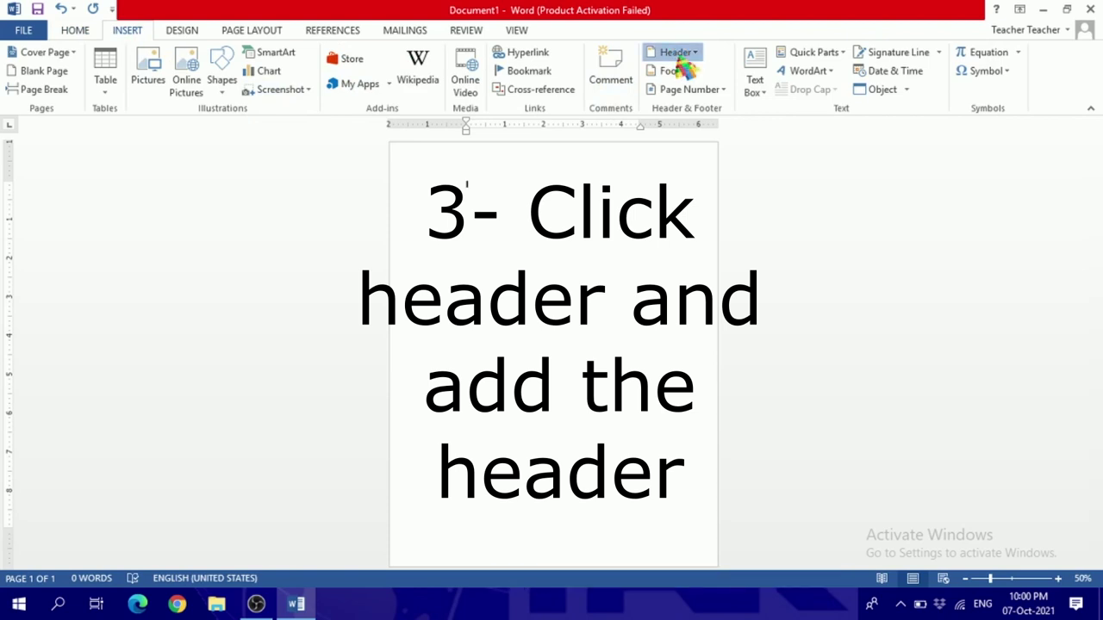
pyautogui.click(680, 54)
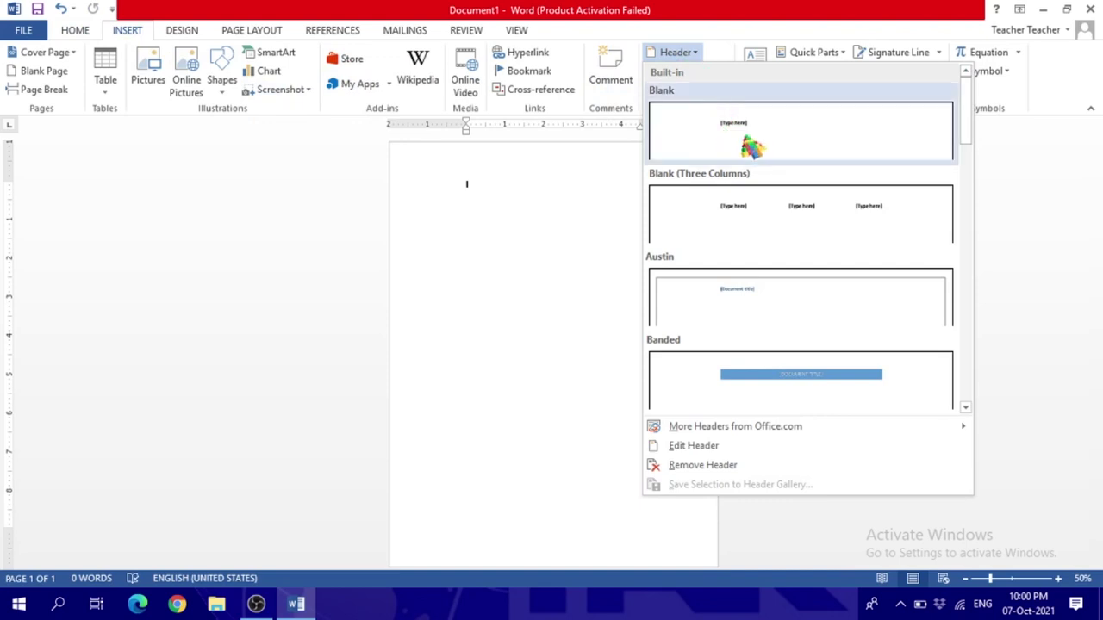
pyautogui.click(758, 148)
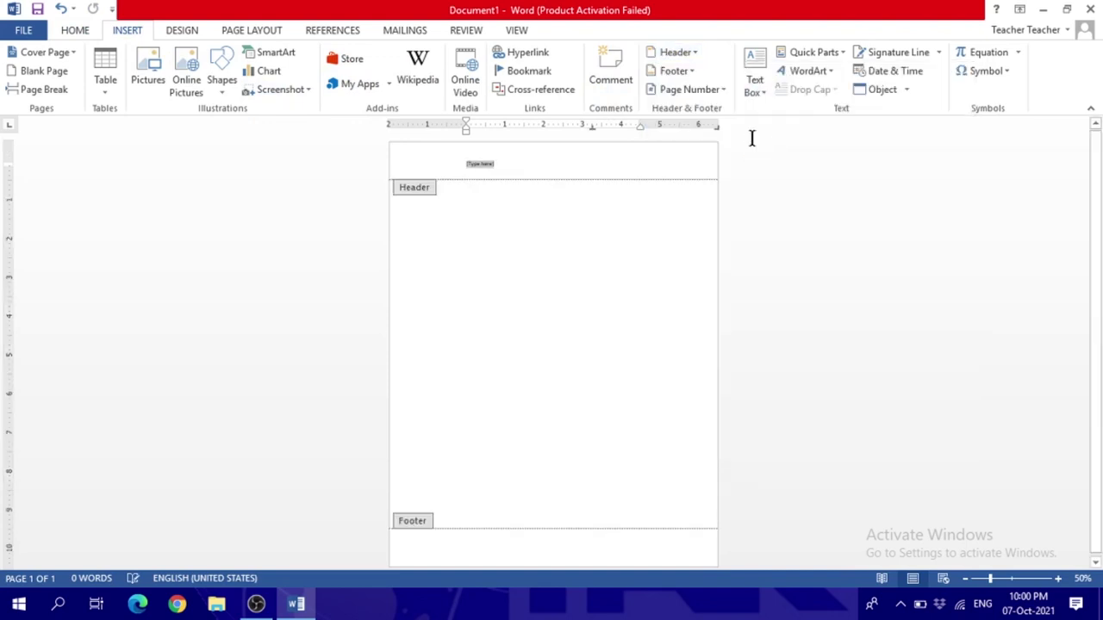
pyautogui.keyDown('ctrl'); pyautogui.scroll(9, 500, 155); pyautogui.keyUp('ctrl')
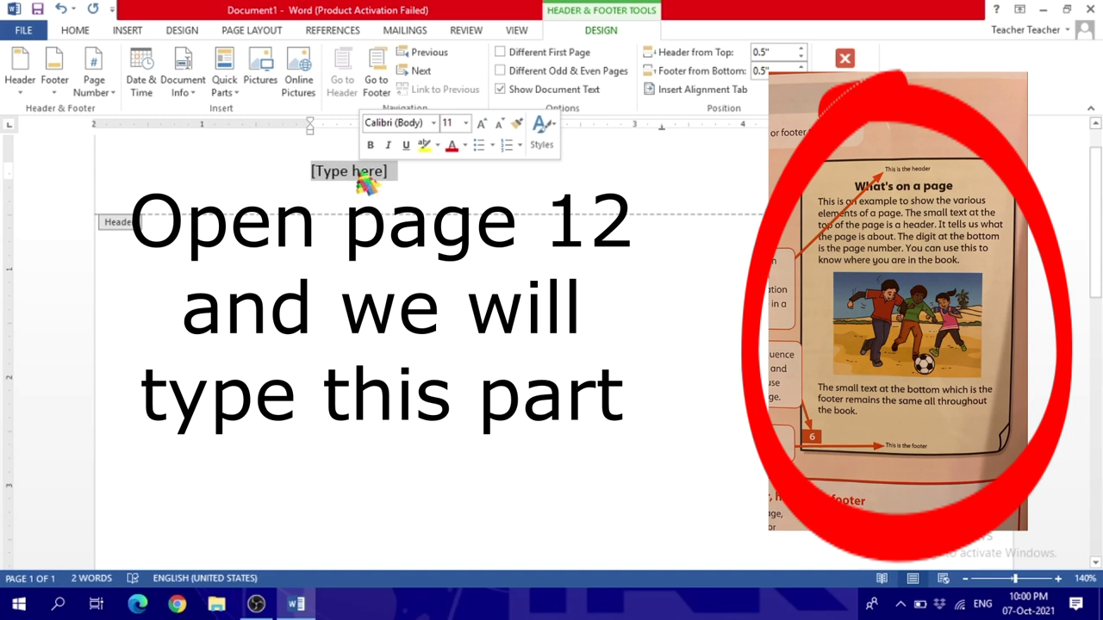
pyautogui.write('This ')
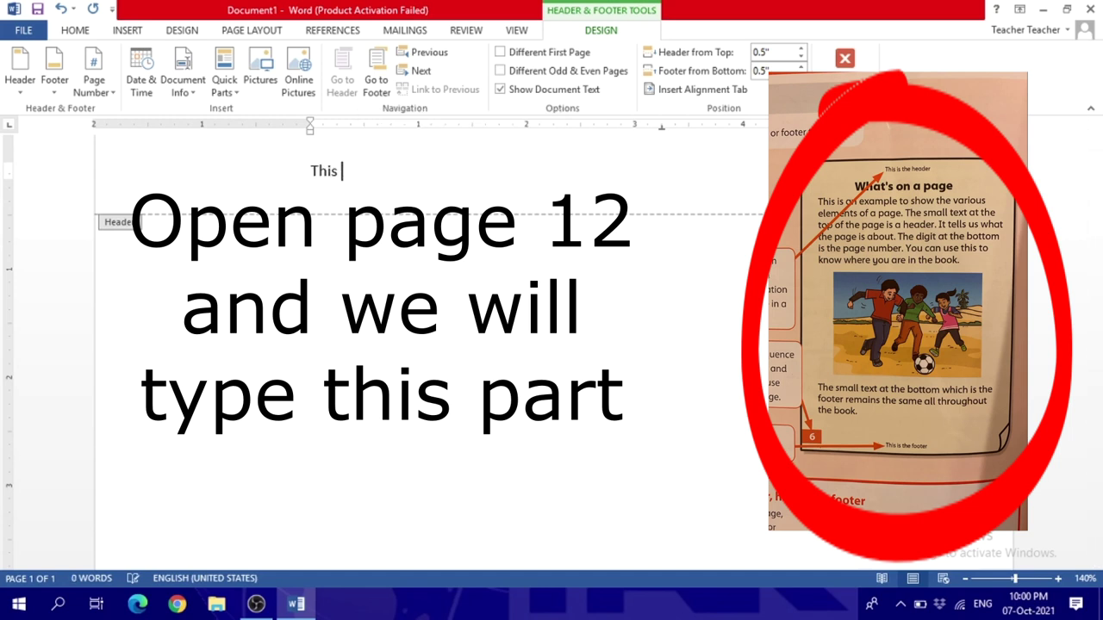
pyautogui.write('is a hea')
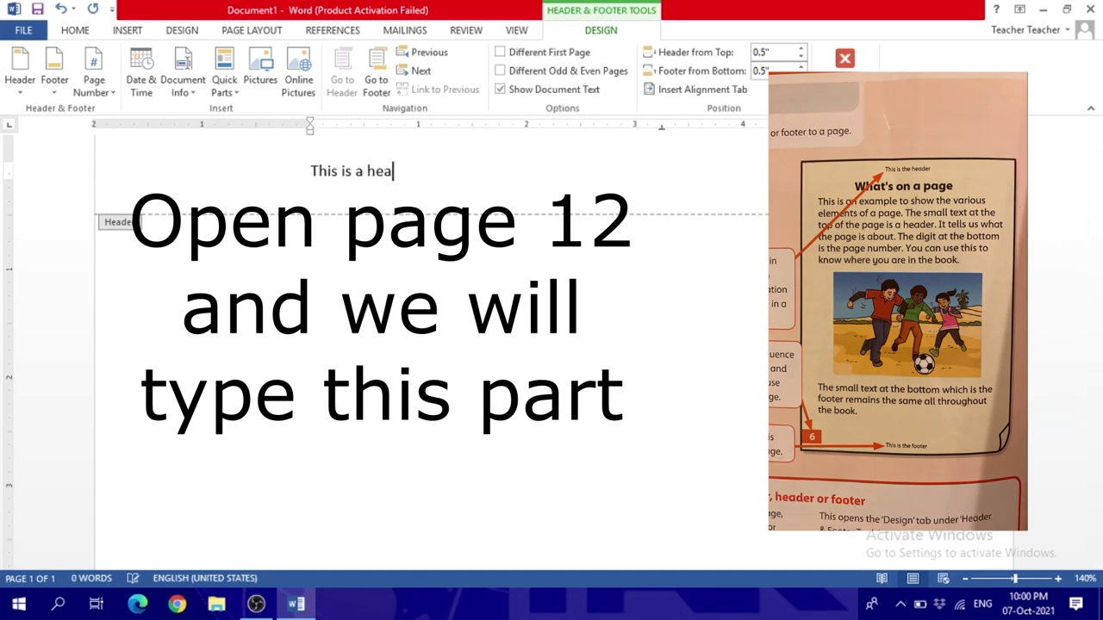
pyautogui.write('der')
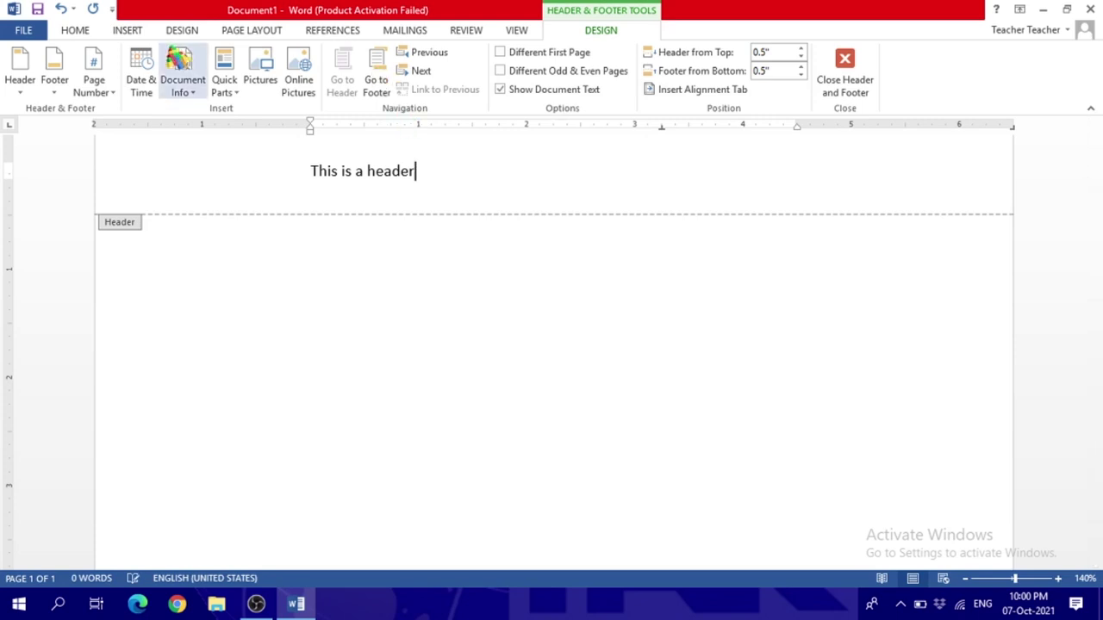
pyautogui.click(84, 31)
pyautogui.click(369, 84)
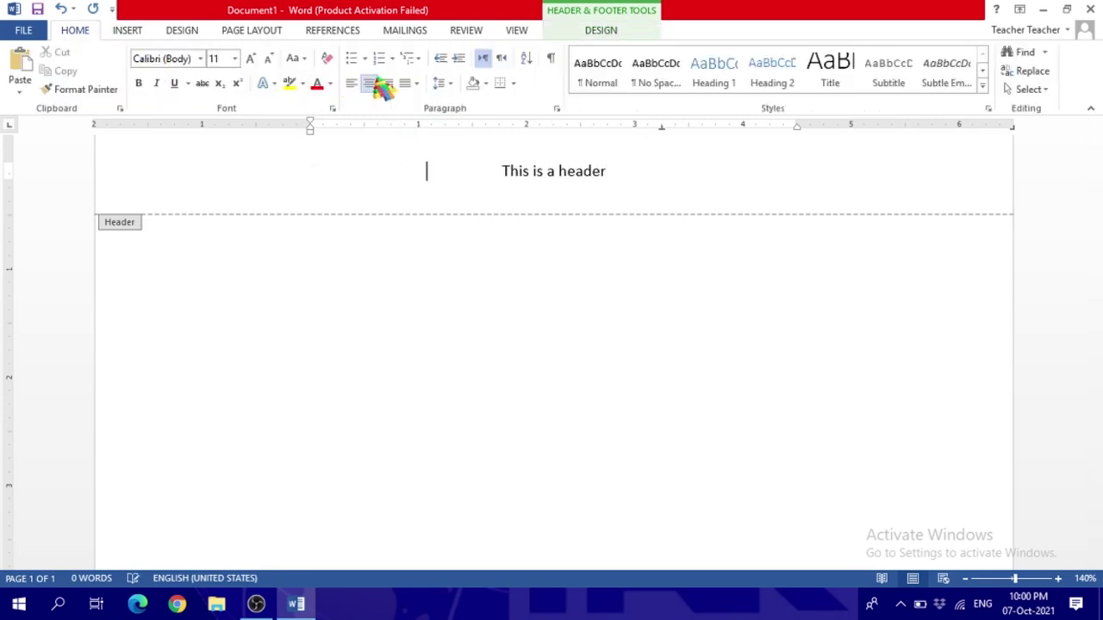
# - Return to the page body and set 16-pt, bold, centred formatting for the title
pyautogui.doubleClick(365, 259)
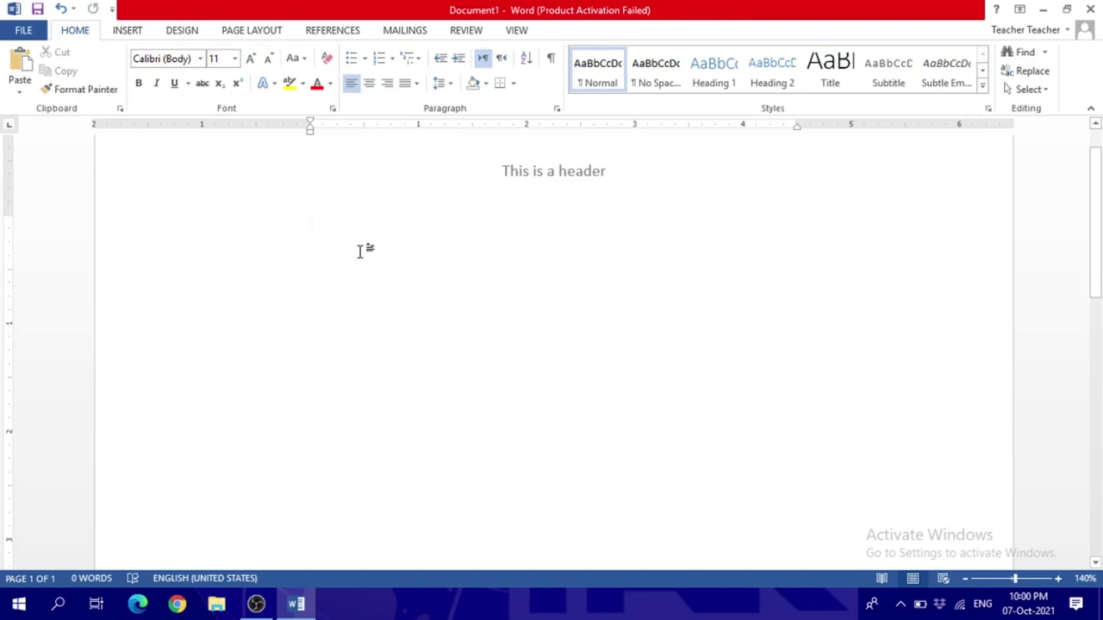
pyautogui.click(234, 58)
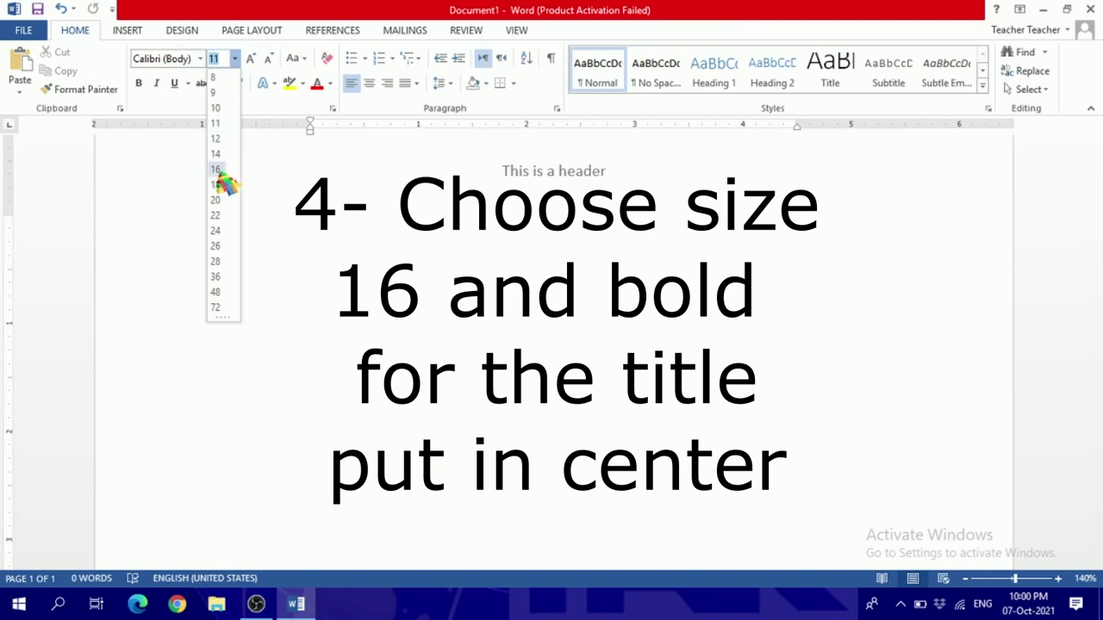
pyautogui.click(217, 170)
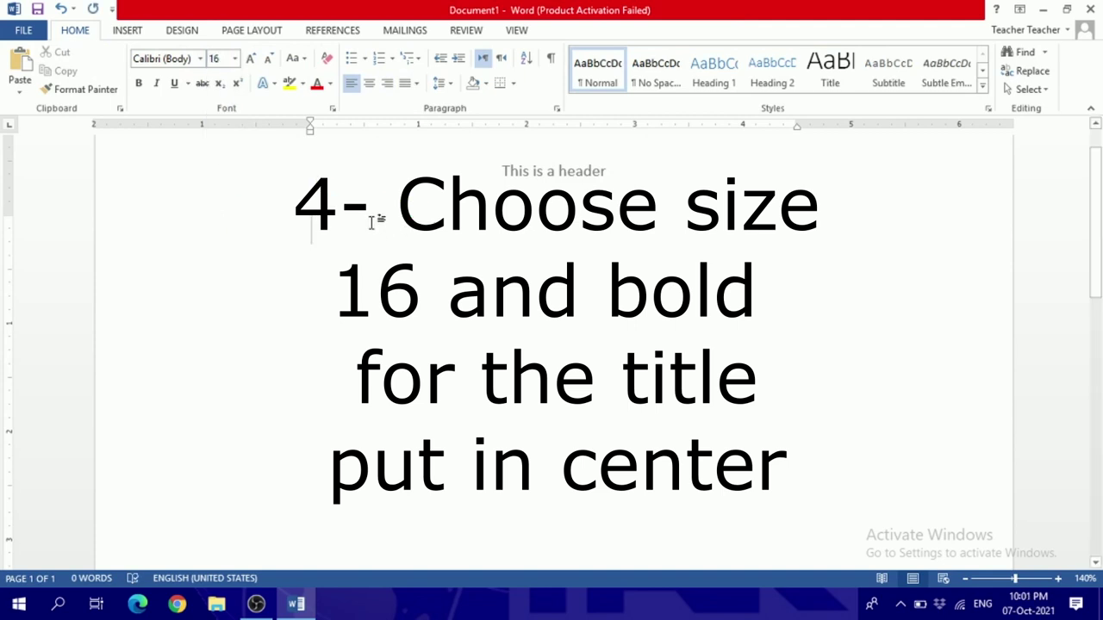
pyautogui.click(138, 83)
pyautogui.click(369, 83)
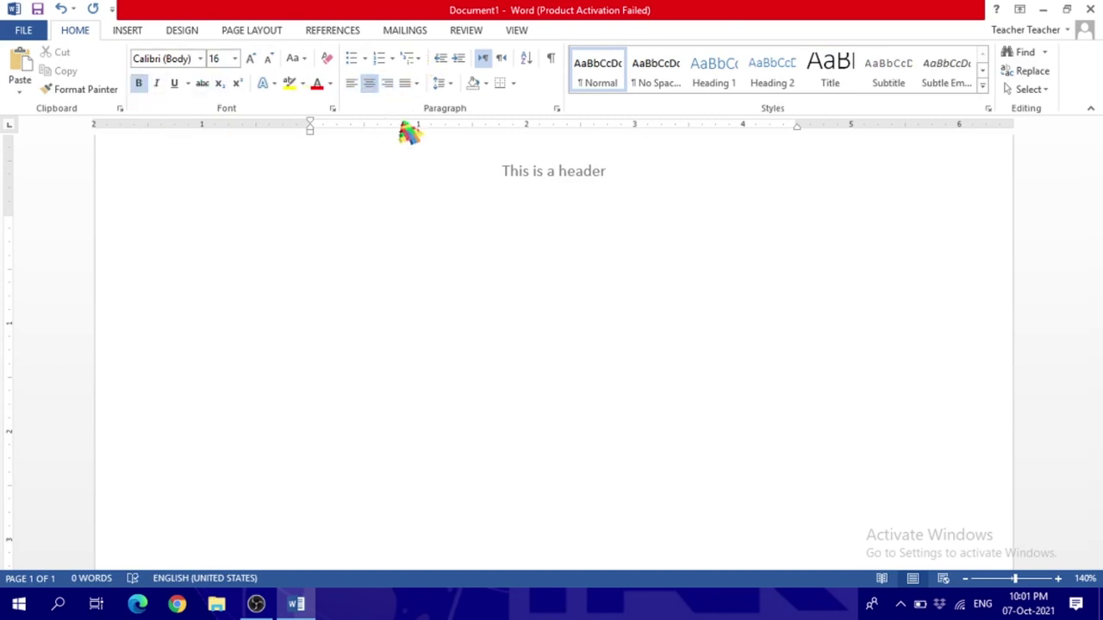
# - Type the title 'What's on a page', then start a left-aligned, non-bold line
pyautogui.write('Whats')
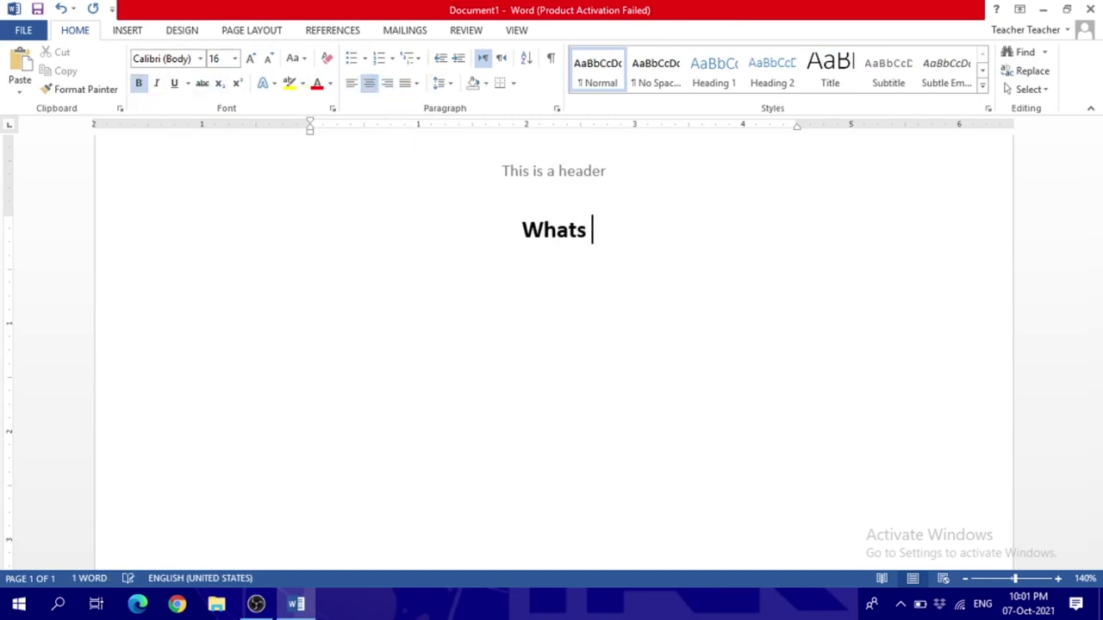
pyautogui.press('BackSpace')
pyautogui.write("'")
pyautogui.write('s on a page')
pyautogui.press('Return')
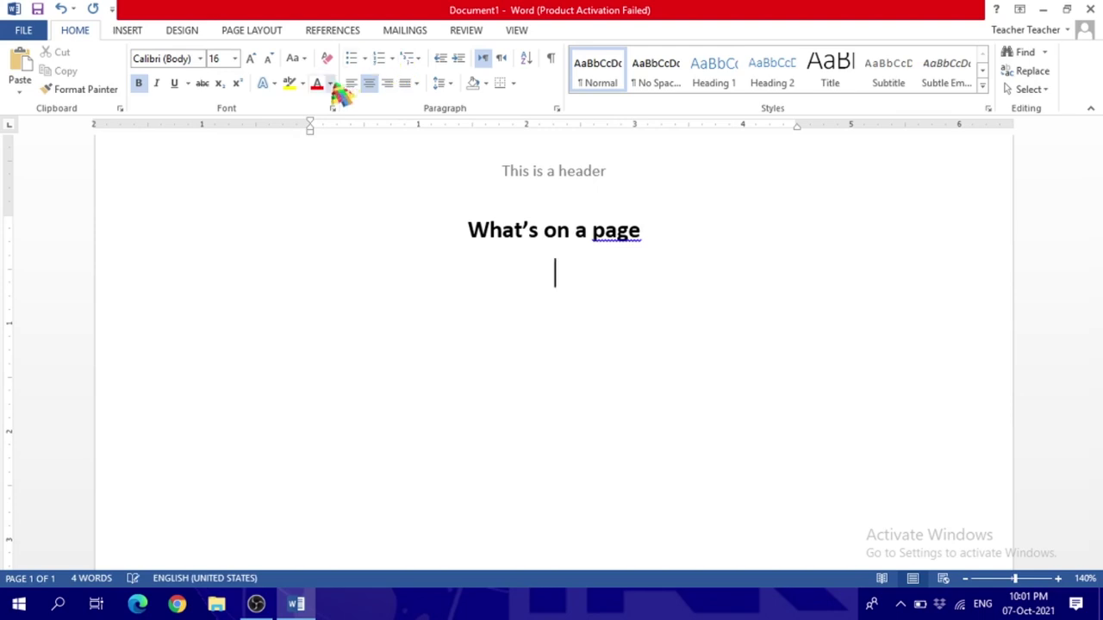
pyautogui.click(351, 83)
pyautogui.click(139, 84)
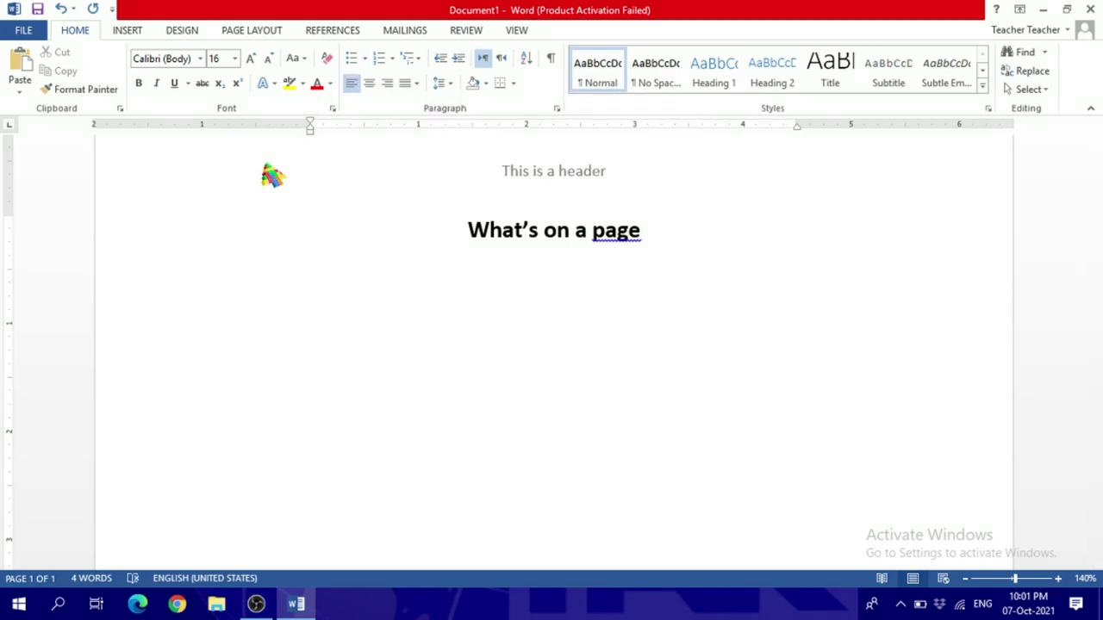
# - Type the paragraph on the header and page number, ending 'where you are in the book.'
pyautogui.write('This is an example to show the various ')
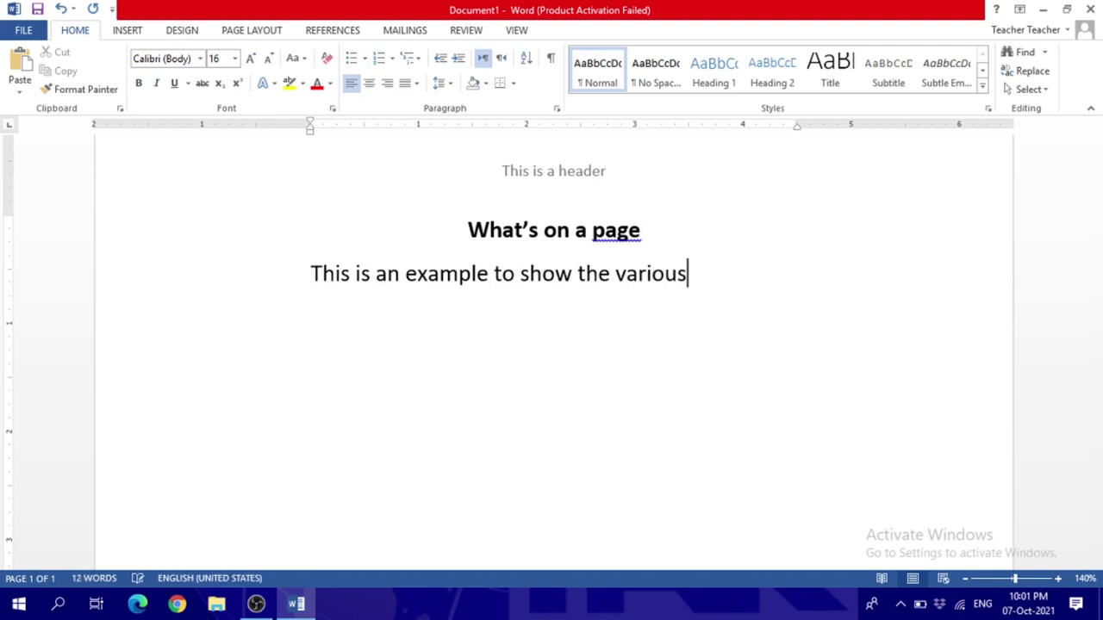
pyautogui.write('elements of')
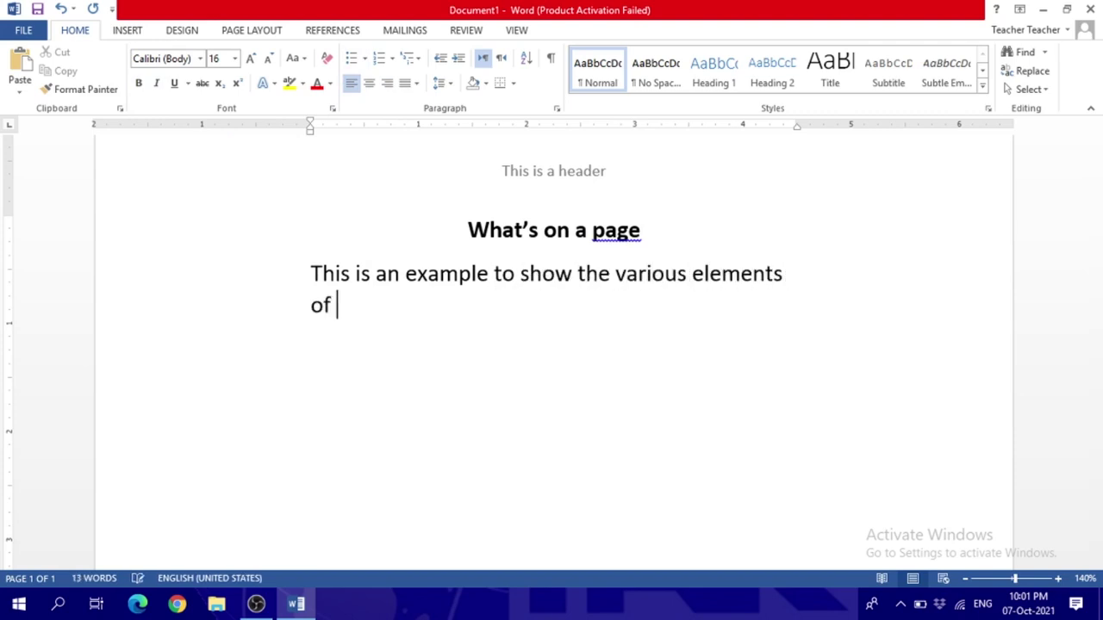
pyautogui.write(' a page. ')
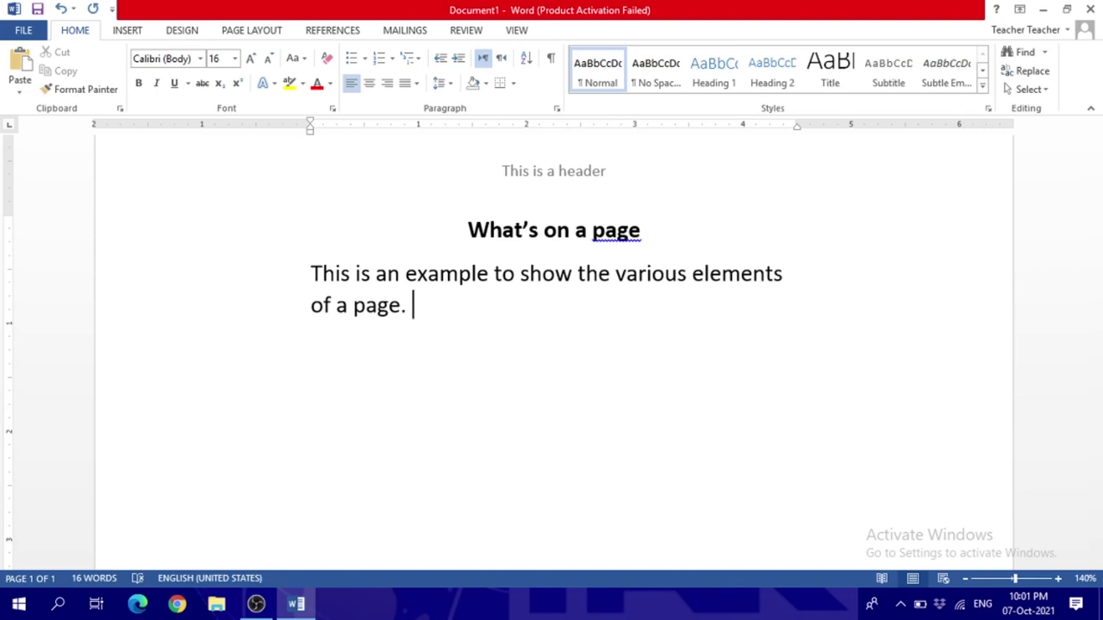
pyautogui.write('The small text')
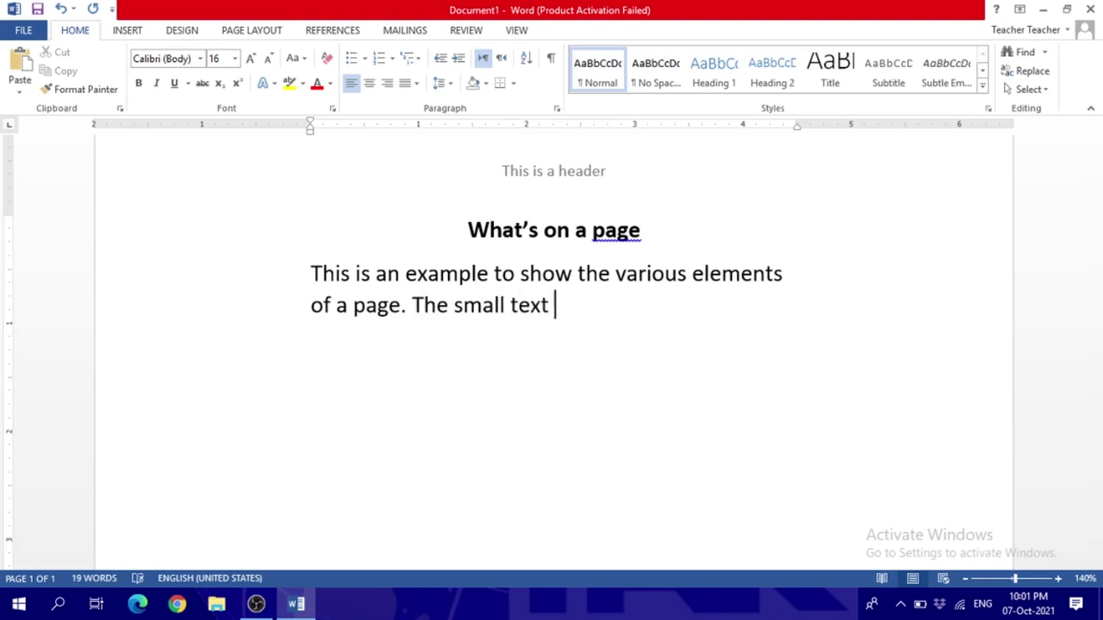
pyautogui.write(' at the to')
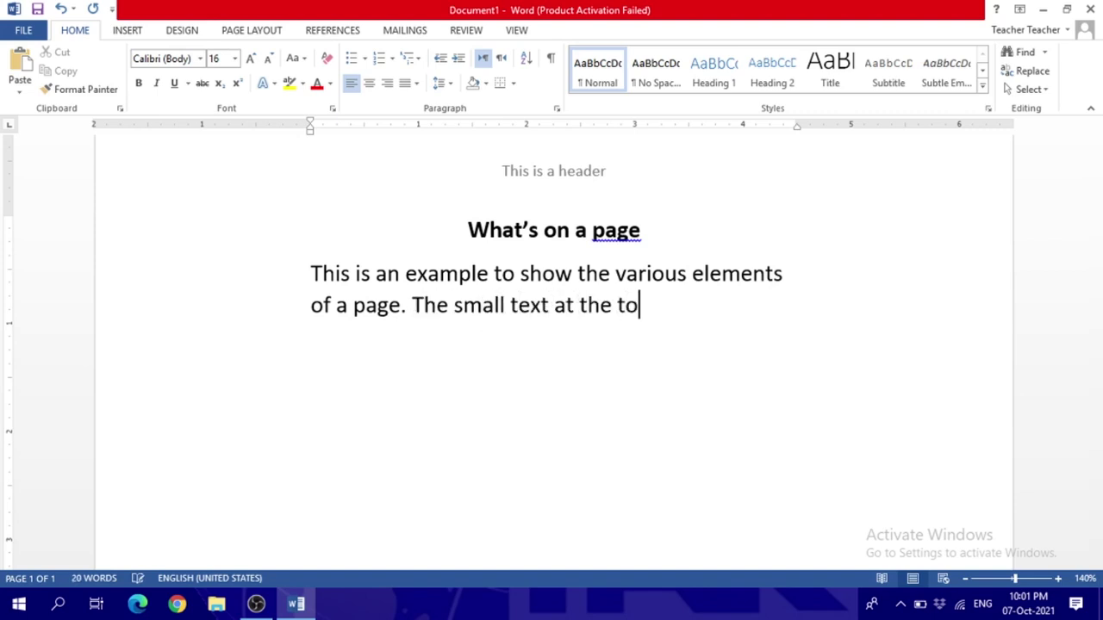
pyautogui.write('p of the page is the header')
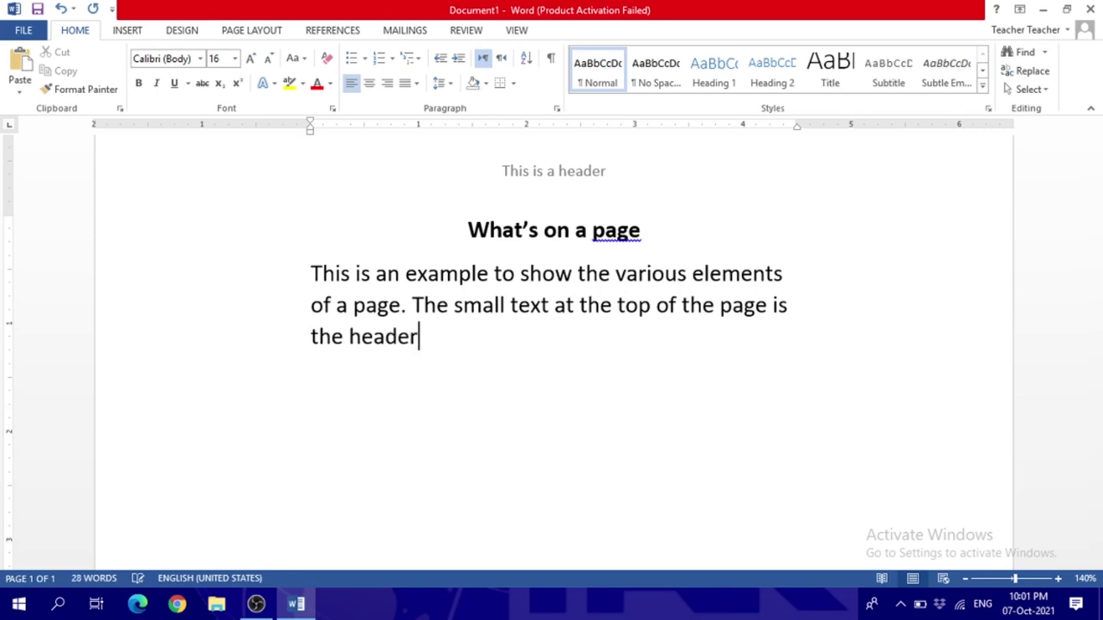
pyautogui.write('. It tells us what the page is abou')
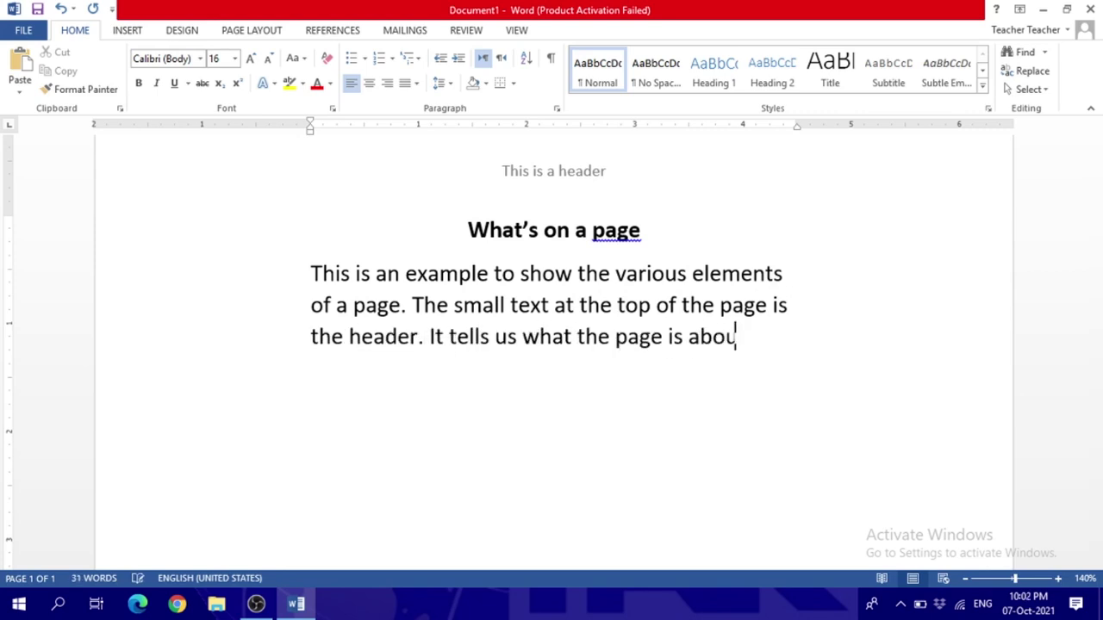
pyautogui.write('t. The ')
pyautogui.write('digit ')
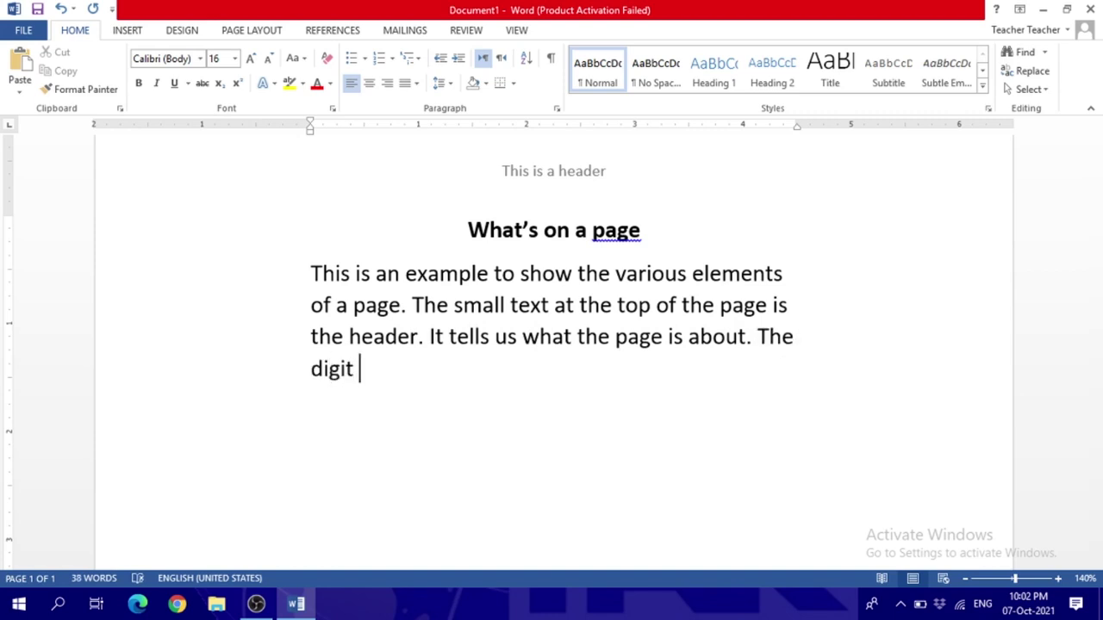
pyautogui.write('at the bottom is the ')
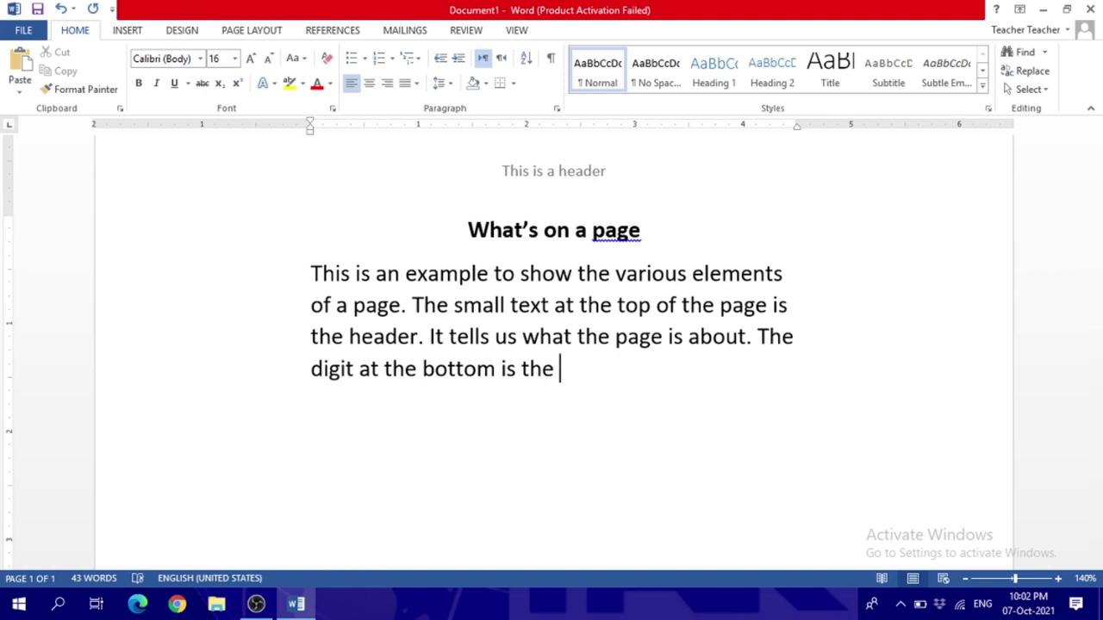
pyautogui.write('page number.')
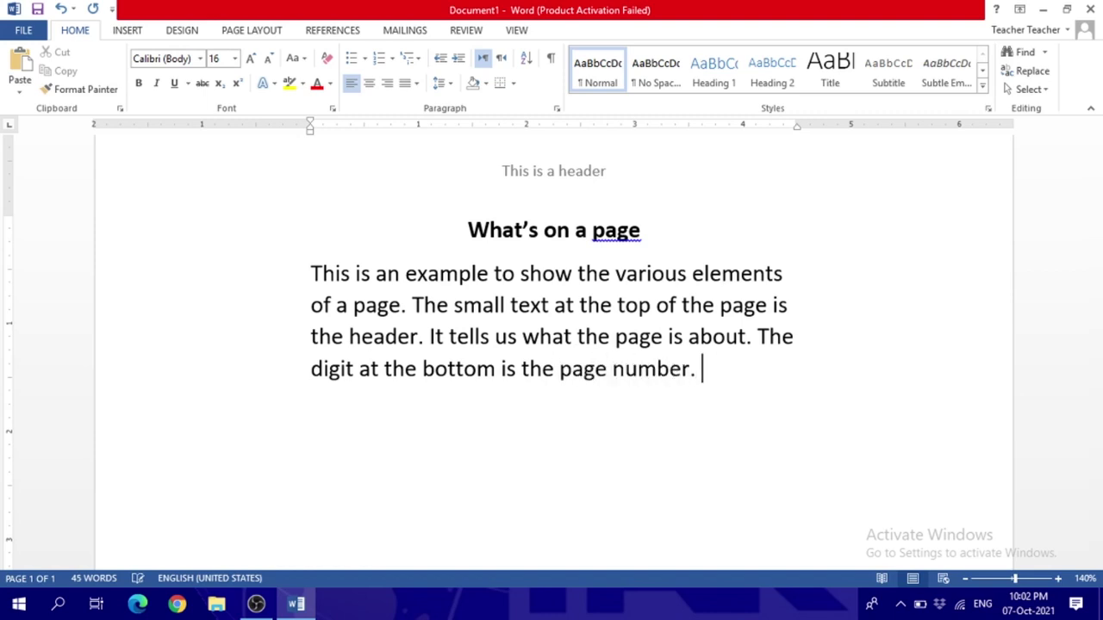
pyautogui.write(' You can use thi')
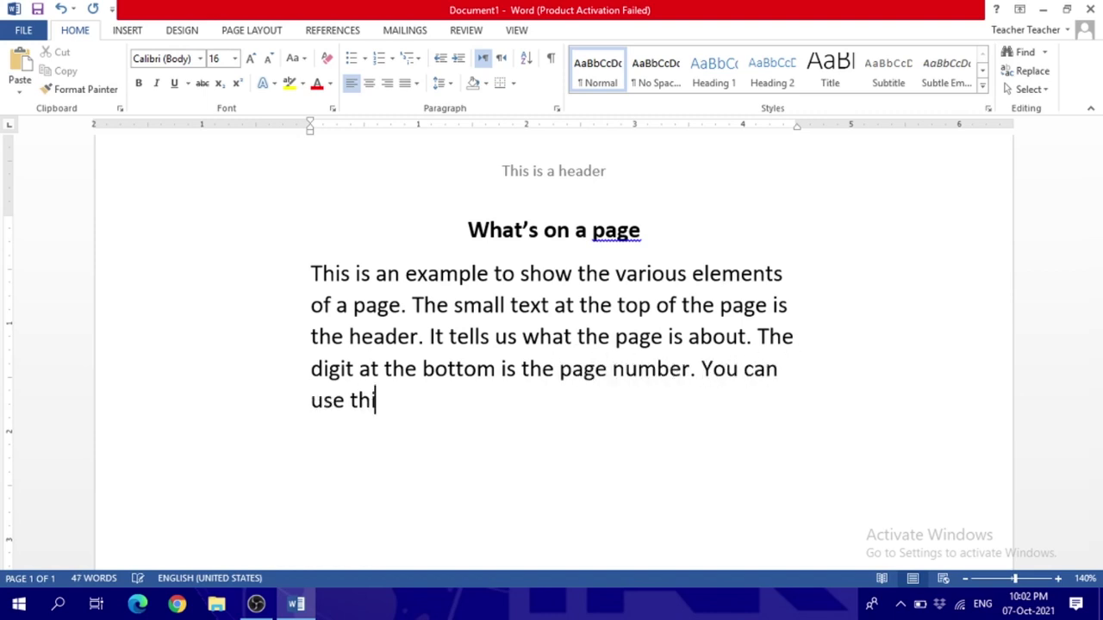
pyautogui.write('s to know')
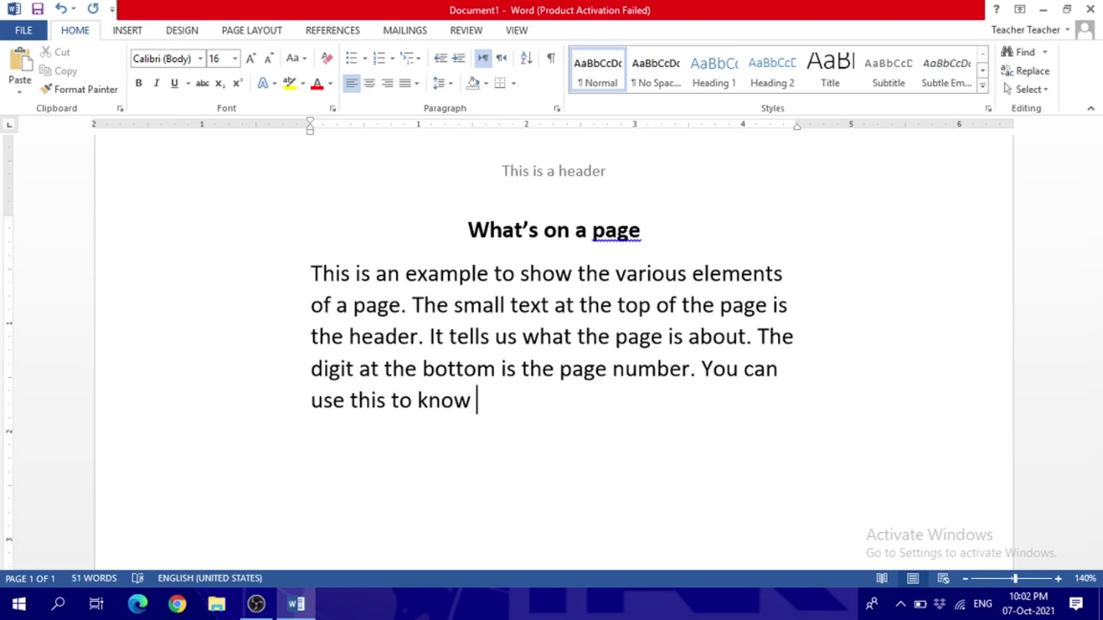
pyautogui.write(' where you are in the book.')
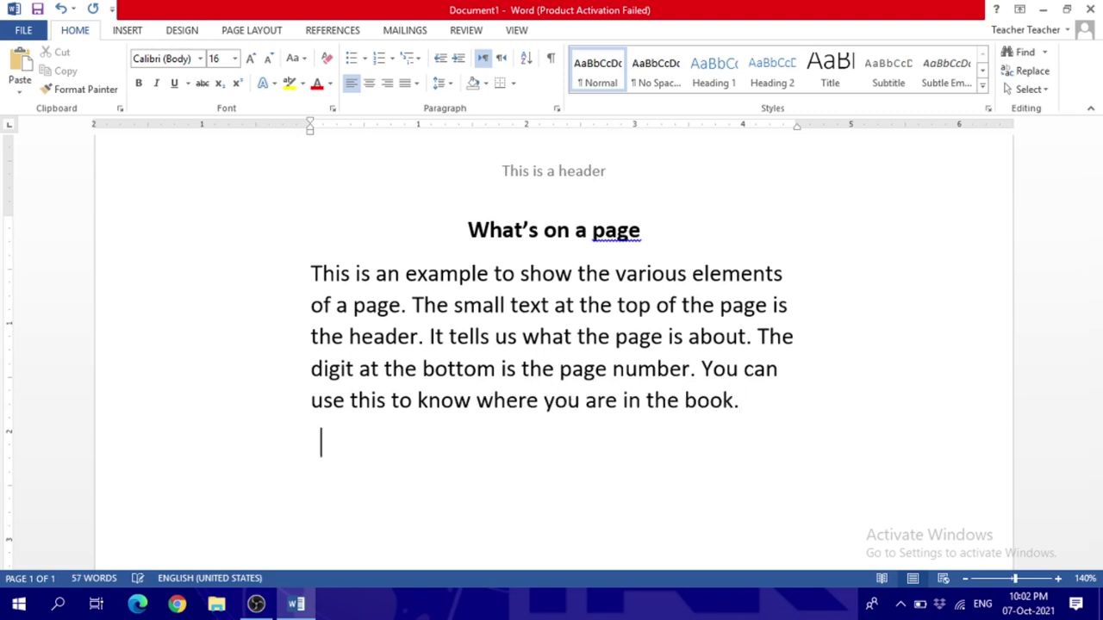
pyautogui.press('Return')
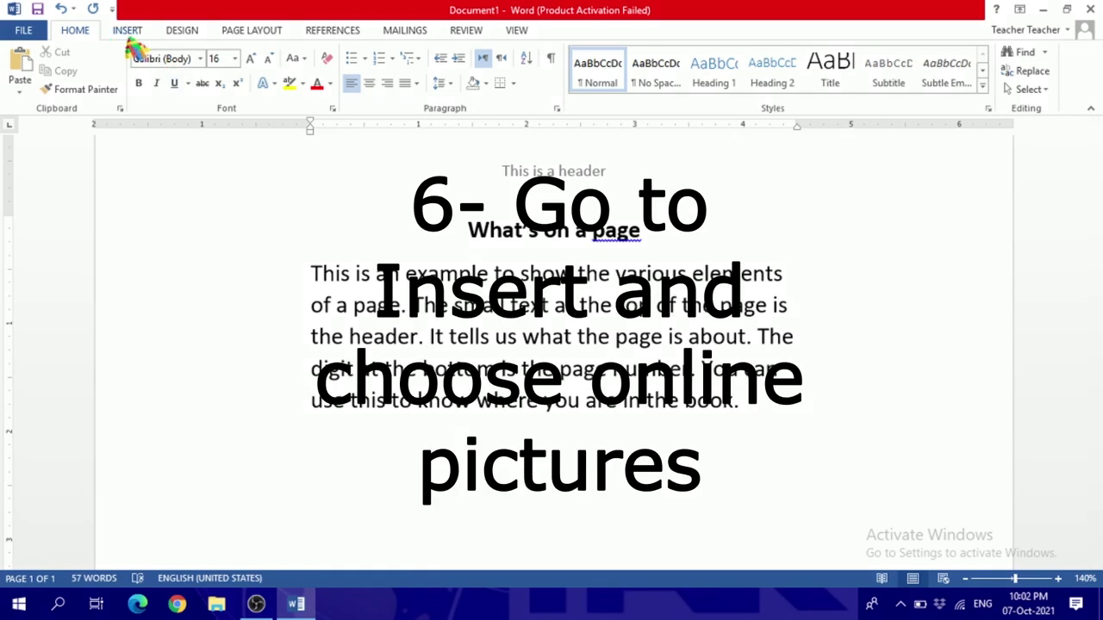
# - Search Online Pictures on Bing for 'play football clipart'
pyautogui.click(128, 31)
pyautogui.click(192, 92)
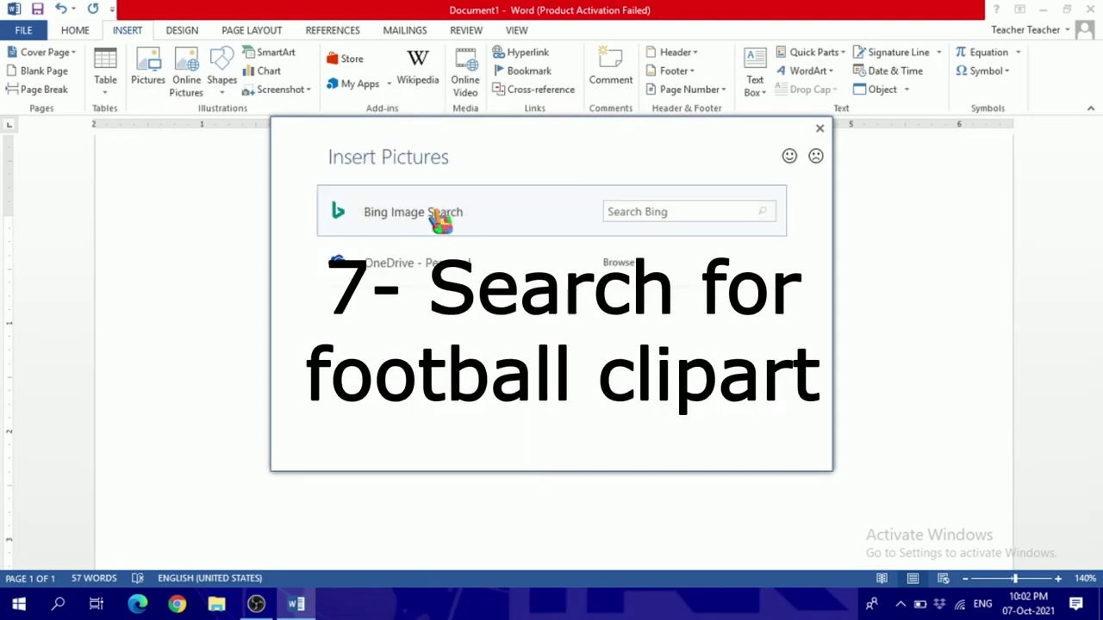
pyautogui.click(630, 212)
pyautogui.write('play footb')
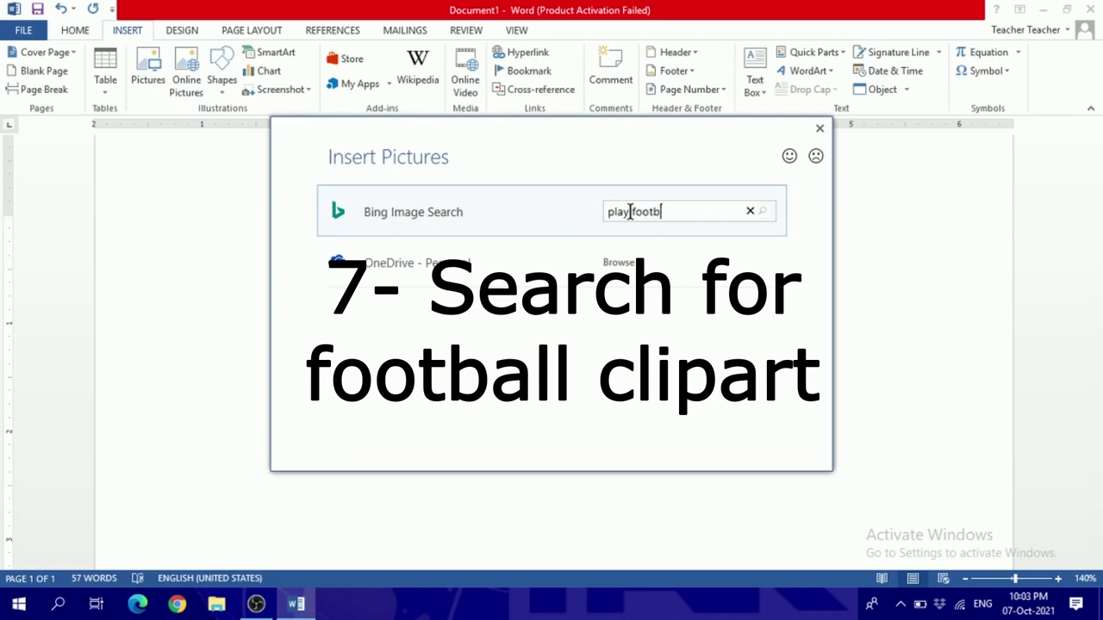
pyautogui.write('all clipart')
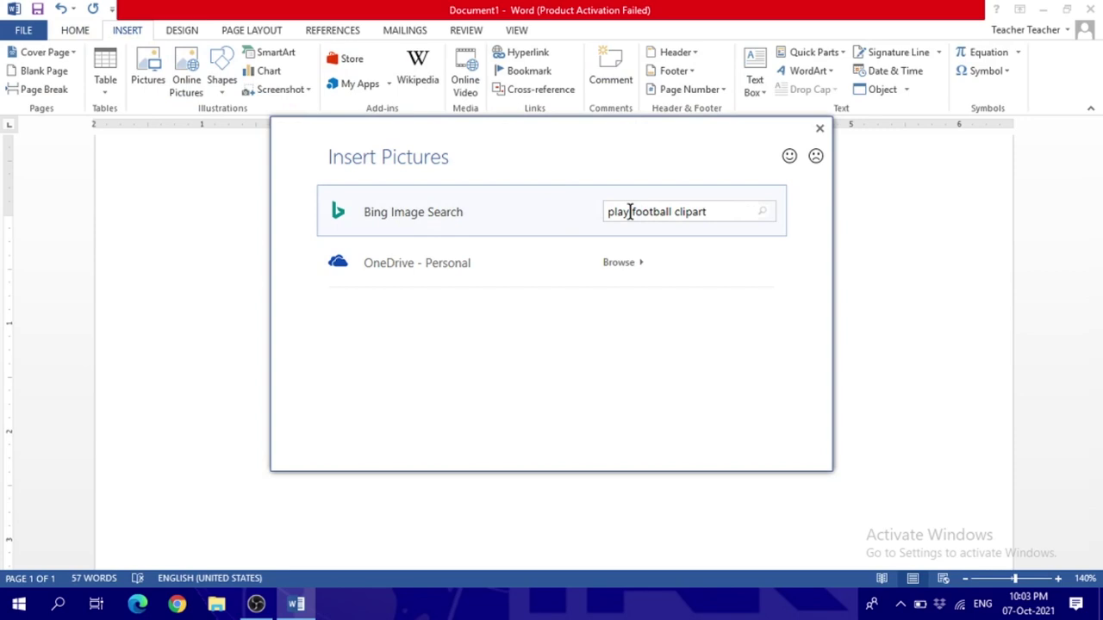
pyautogui.press('Return')
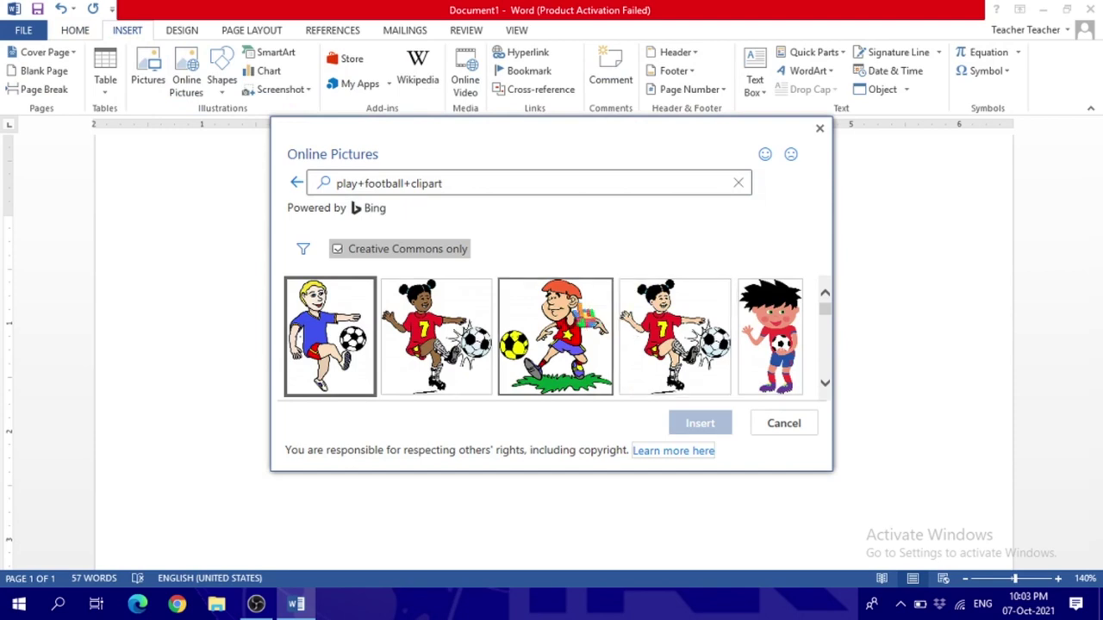
# - Insert the clipart of two boys playing with a ball
pyautogui.scroll(-1, 543, 337)
pyautogui.scroll(-1, 543, 337)
pyautogui.scroll(-1, 543, 338)
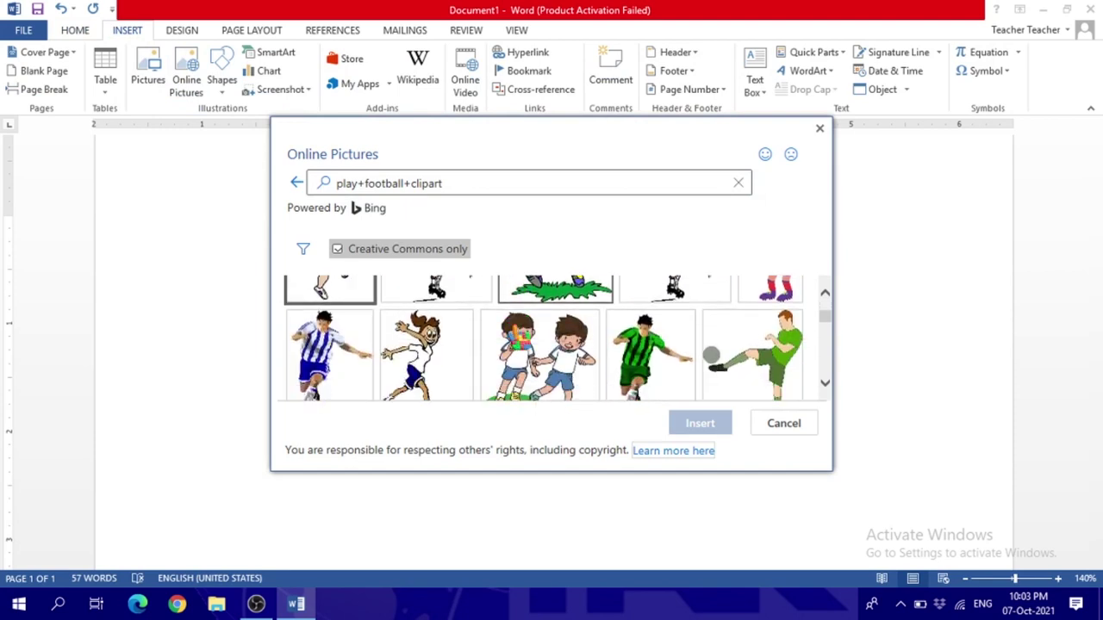
pyautogui.scroll(-1, 543, 337)
pyautogui.click(540, 340)
pyautogui.click(689, 424)
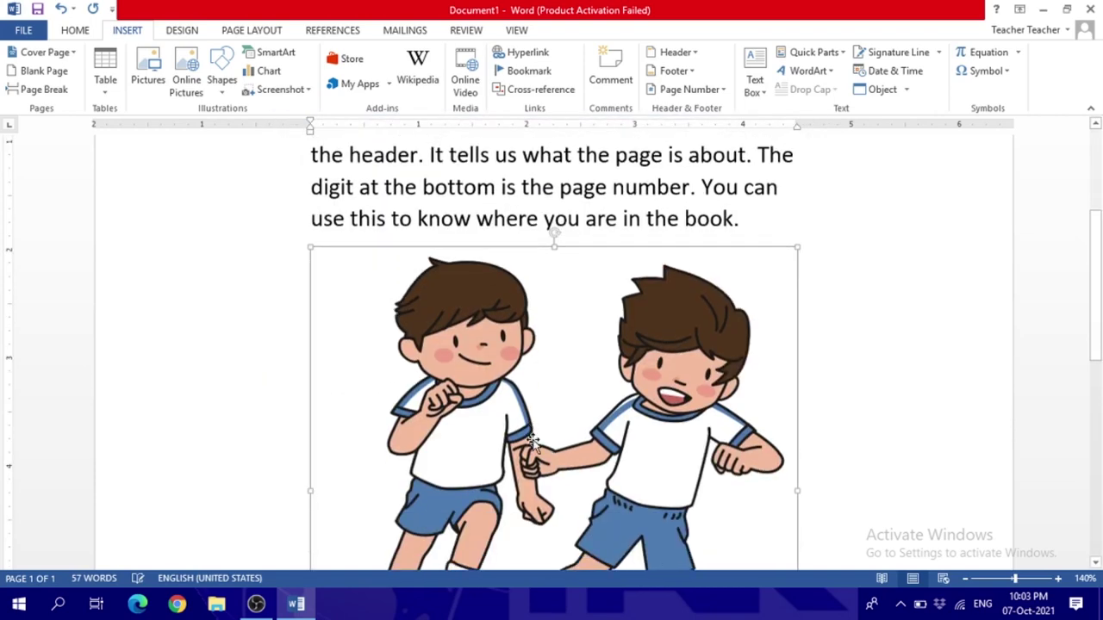
# - Resize the football clipart from 4.5" to 2.99" square and centre it
pyautogui.scroll(-2, 563, 332)
pyautogui.scroll(-2, 568, 342)
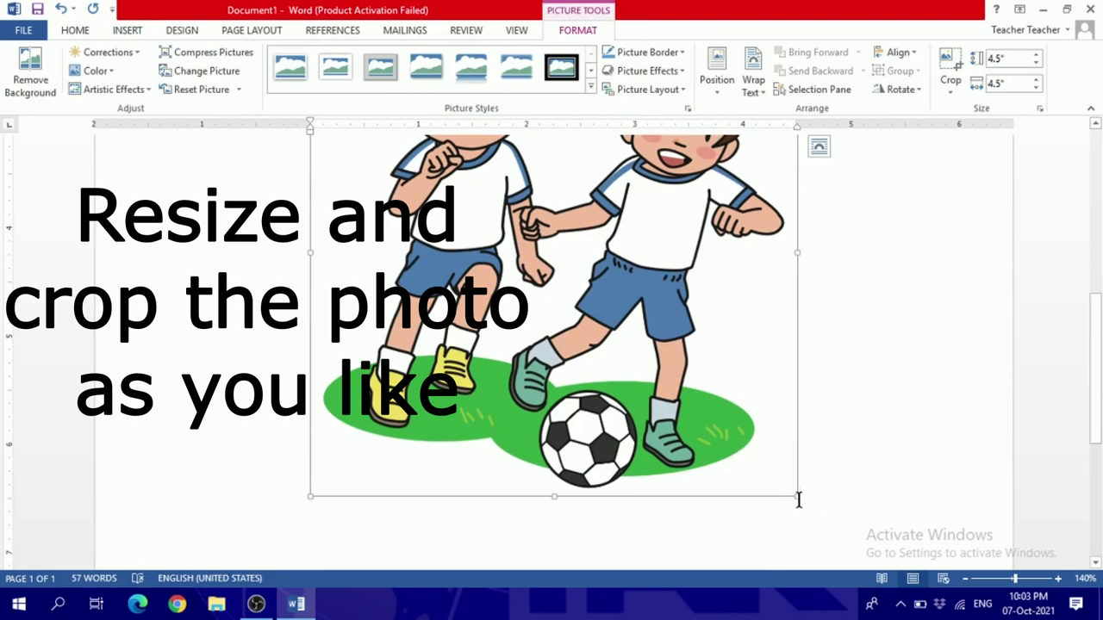
pyautogui.moveTo(794, 496); pyautogui.dragTo(635, 285)
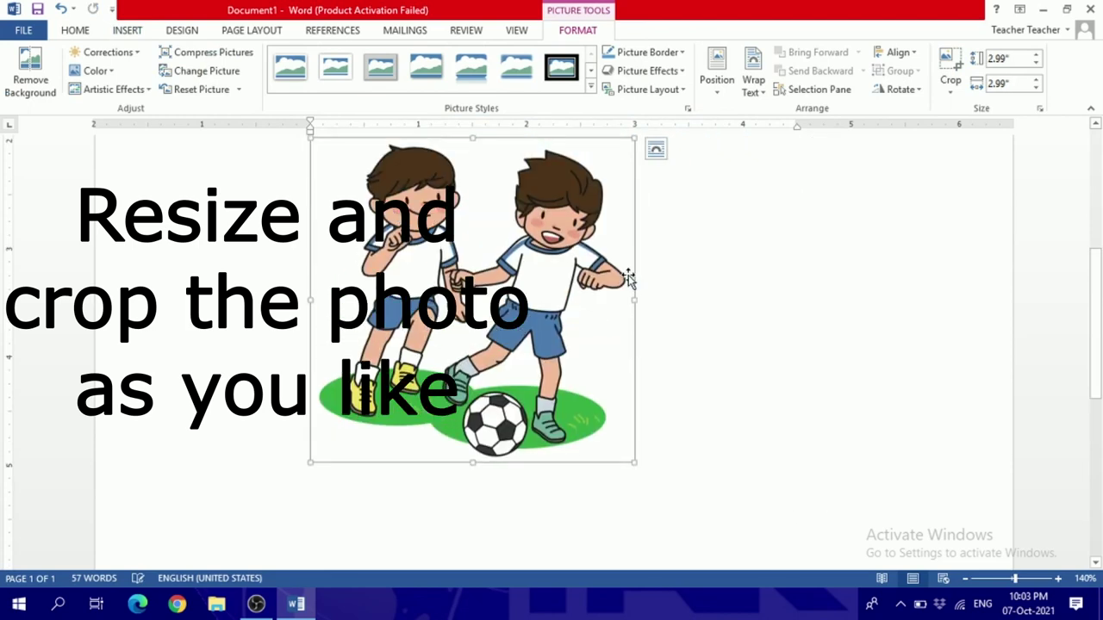
pyautogui.click(78, 33)
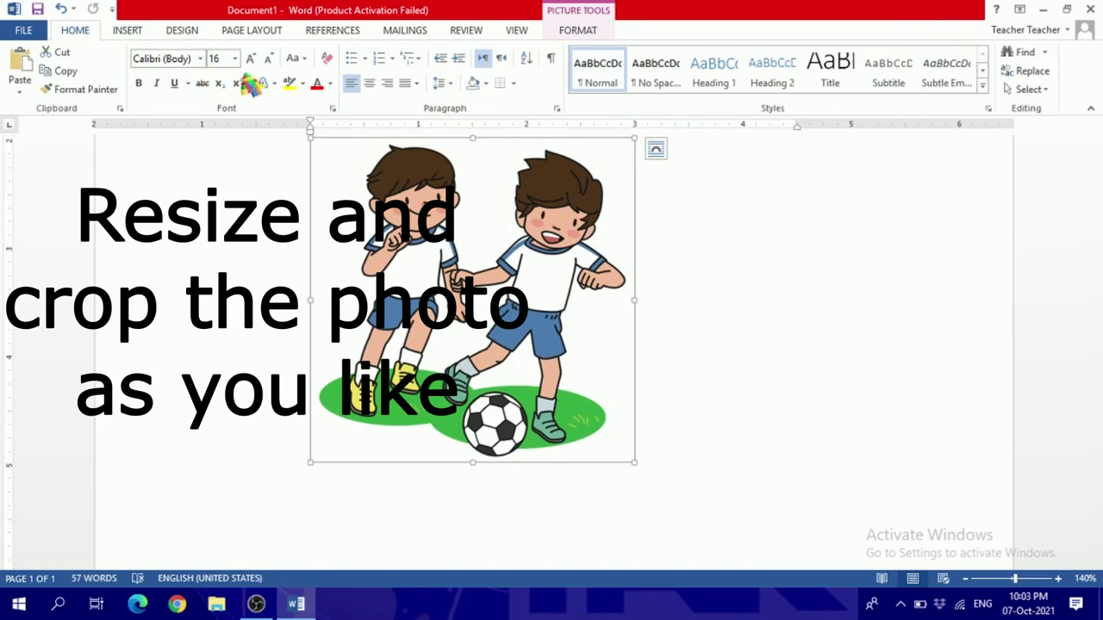
pyautogui.click(369, 84)
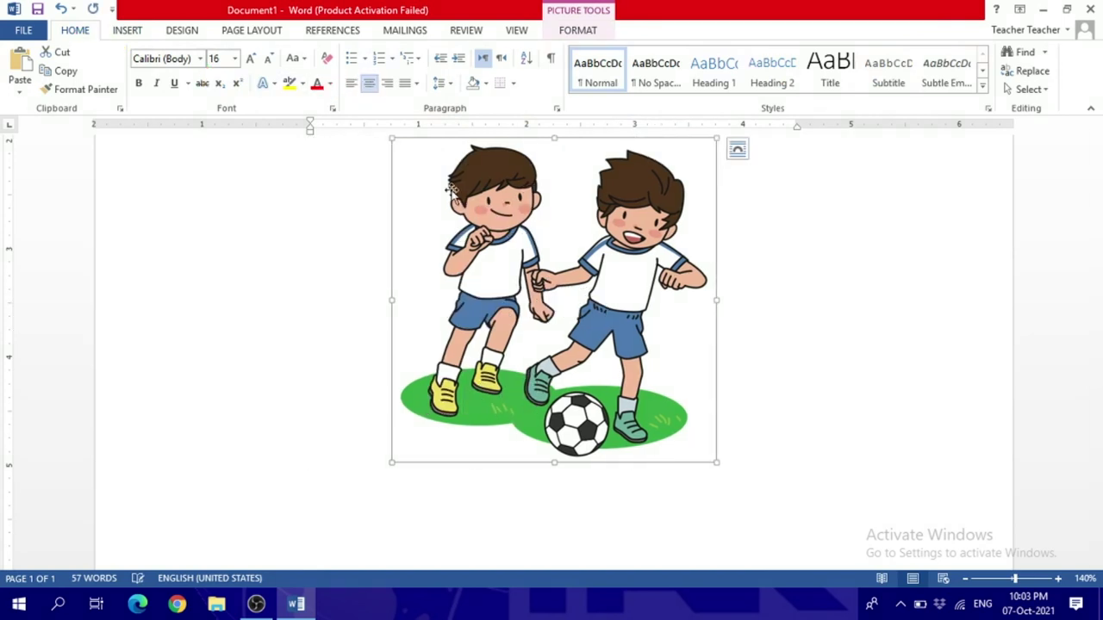
# - Start a new left-aligned line below the picture
pyautogui.click(794, 467)
pyautogui.press('Return')
pyautogui.click(352, 82)
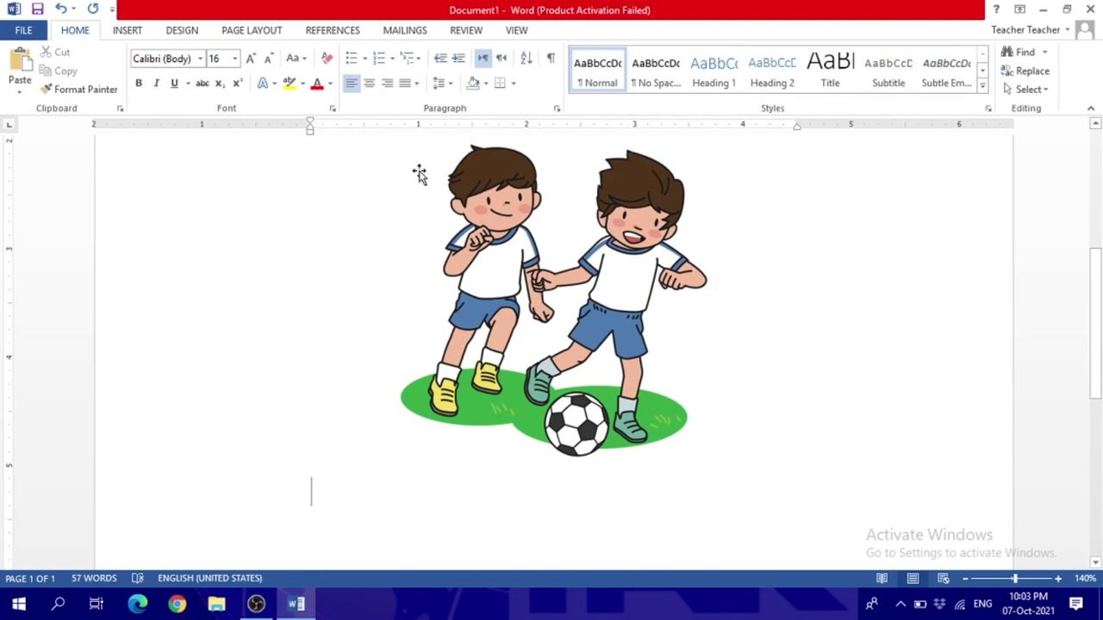
# - Type the sentence saying the footer at the bottom remains the same all throughout the book
pyautogui.write('The small text at th')
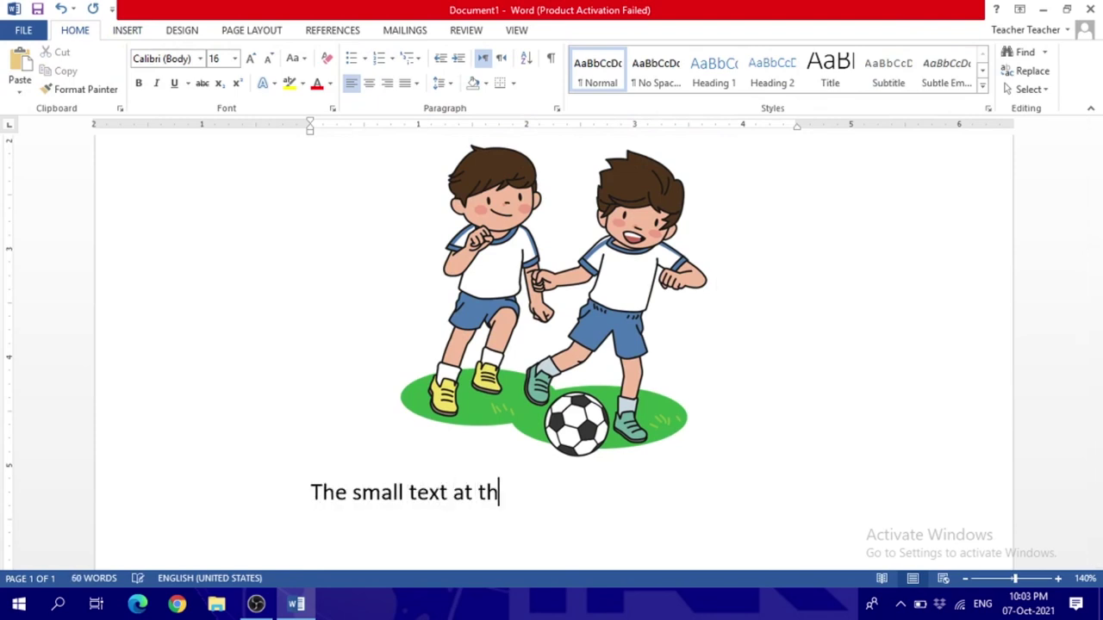
pyautogui.write('e bottom ')
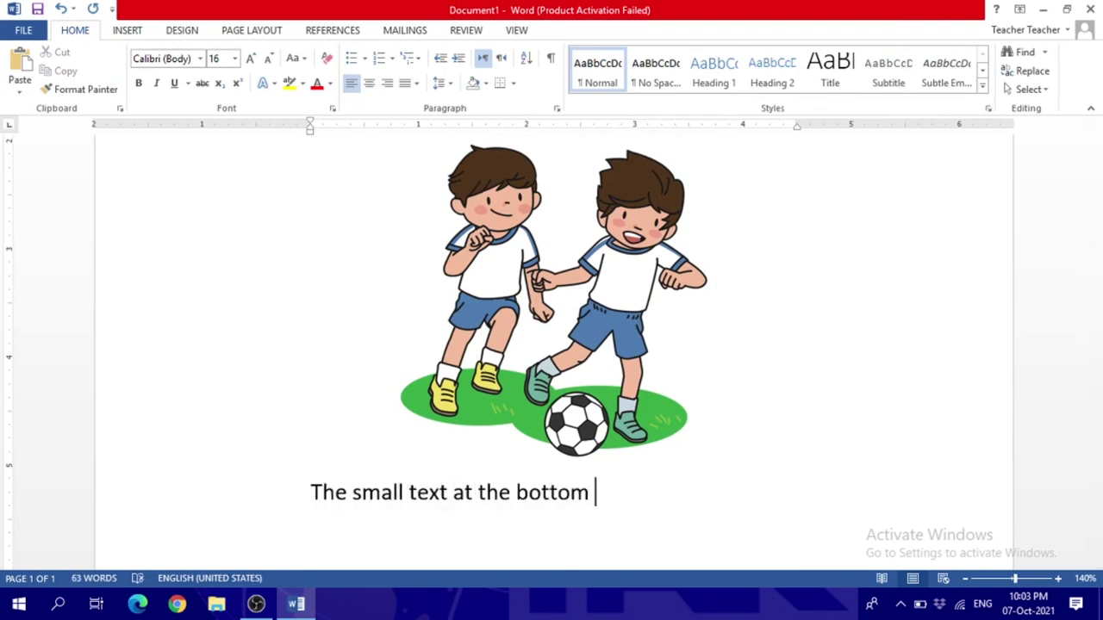
pyautogui.write('which is the footer remain')
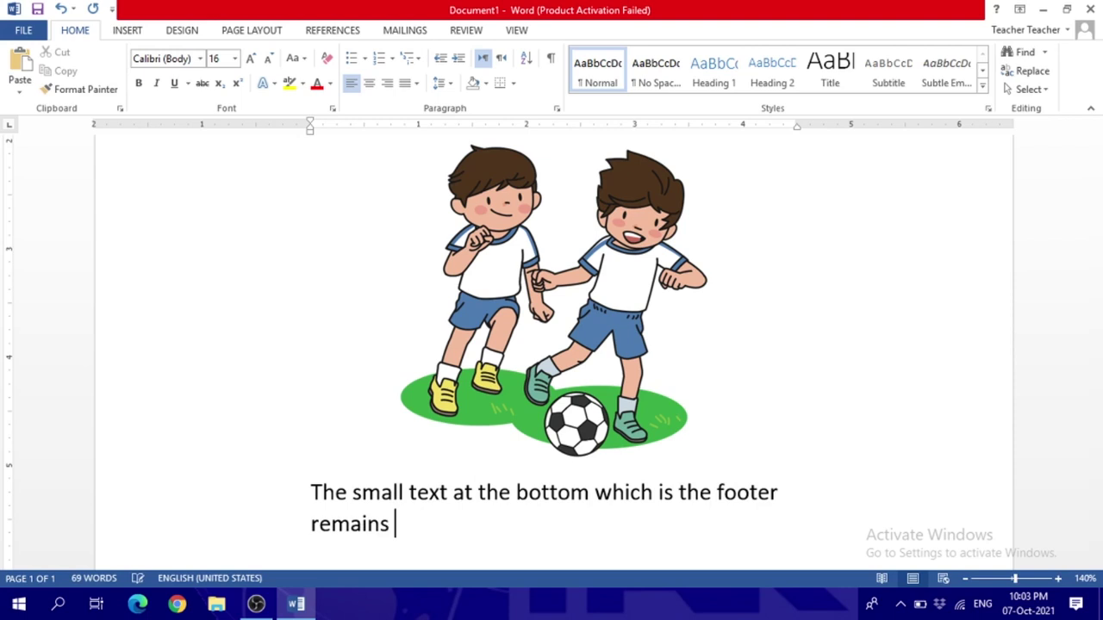
pyautogui.write('s the same ')
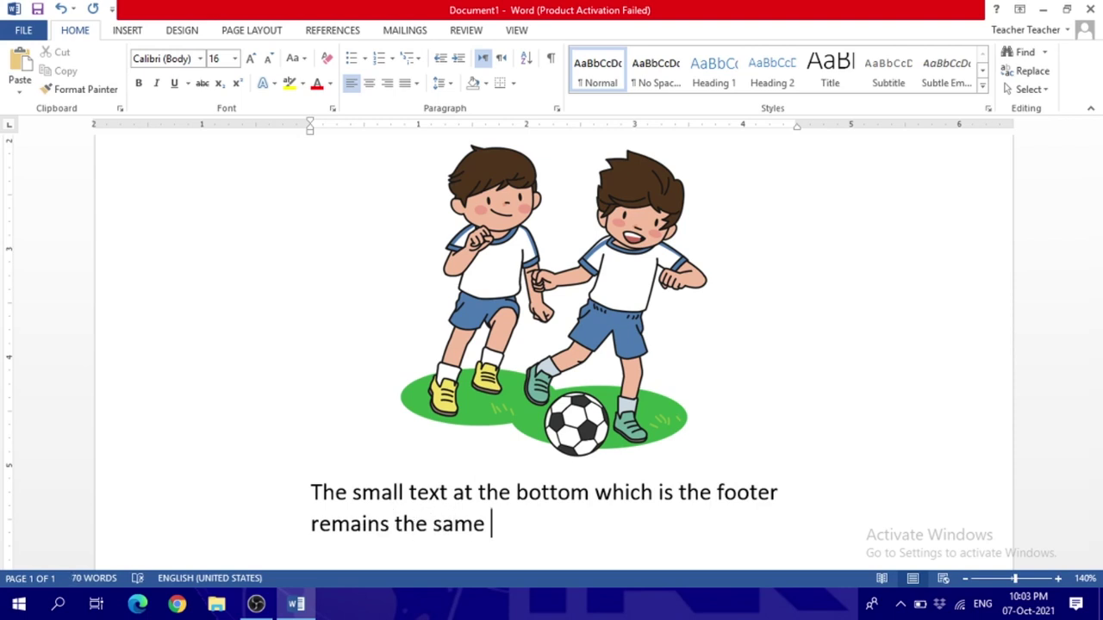
pyautogui.write('all throughout the book.')
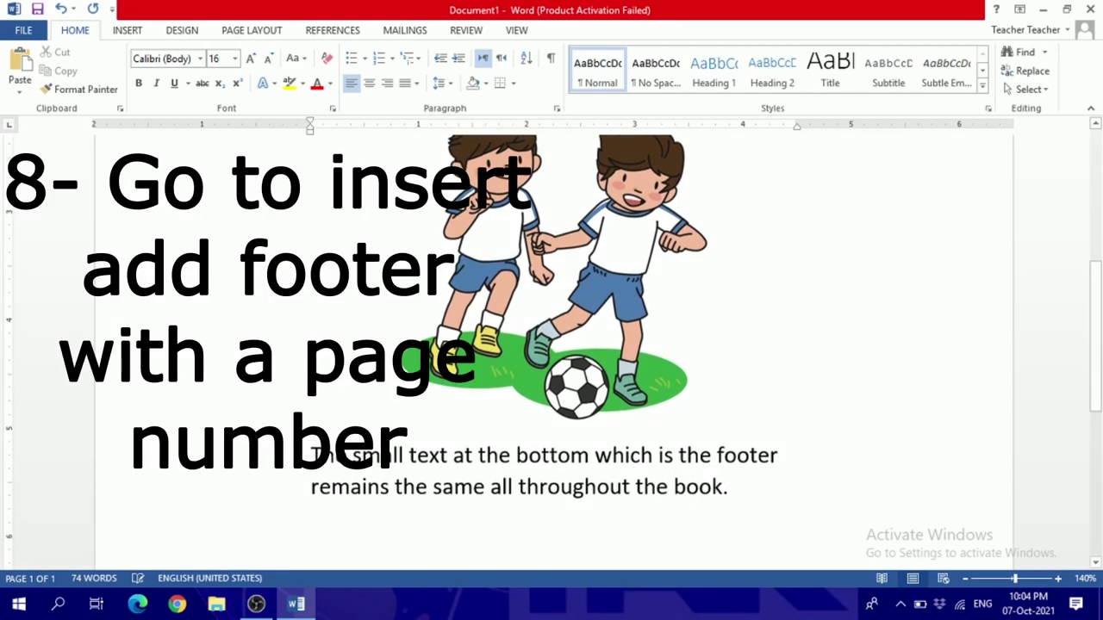
# - Add a Retrospect footer showing the author line and page number 1
pyautogui.click(551, 276)
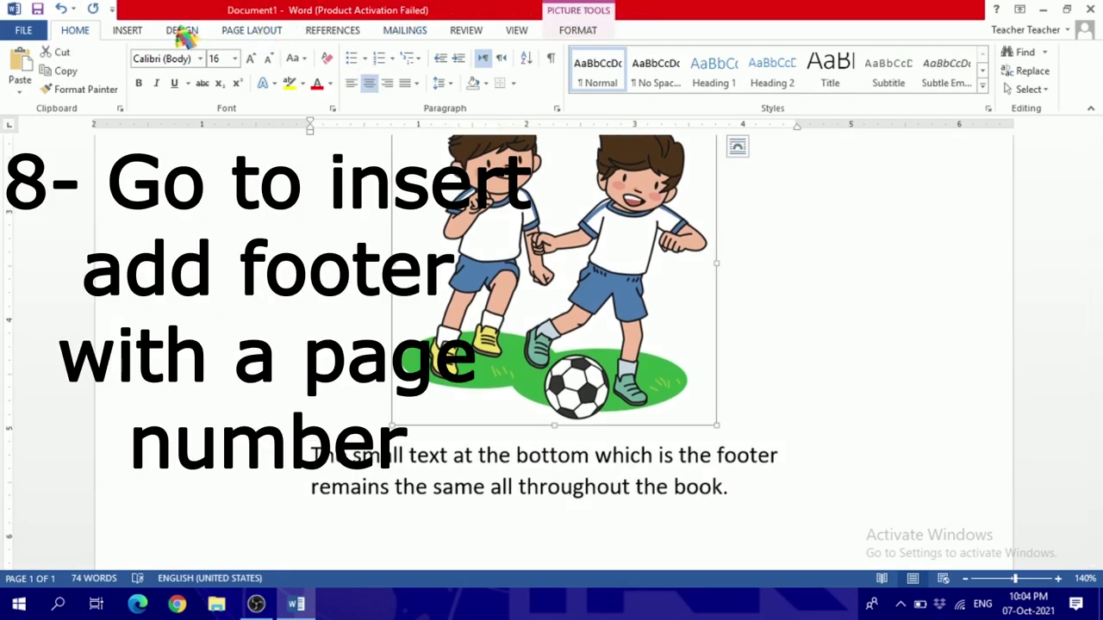
pyautogui.click(140, 38)
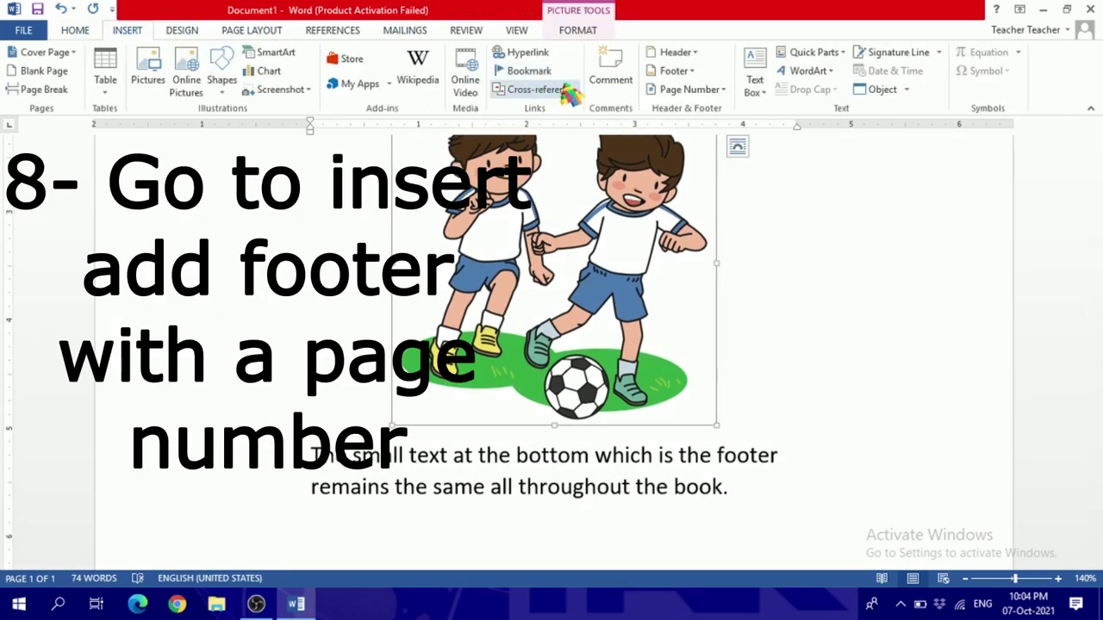
pyautogui.click(677, 71)
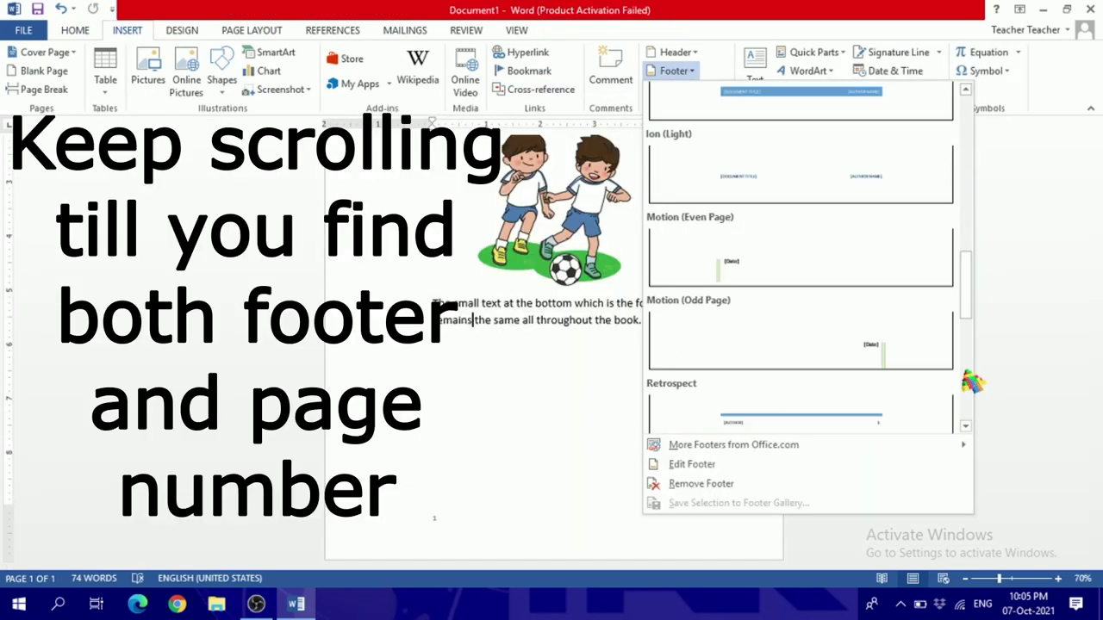
pyautogui.scroll(-3, 972, 382)
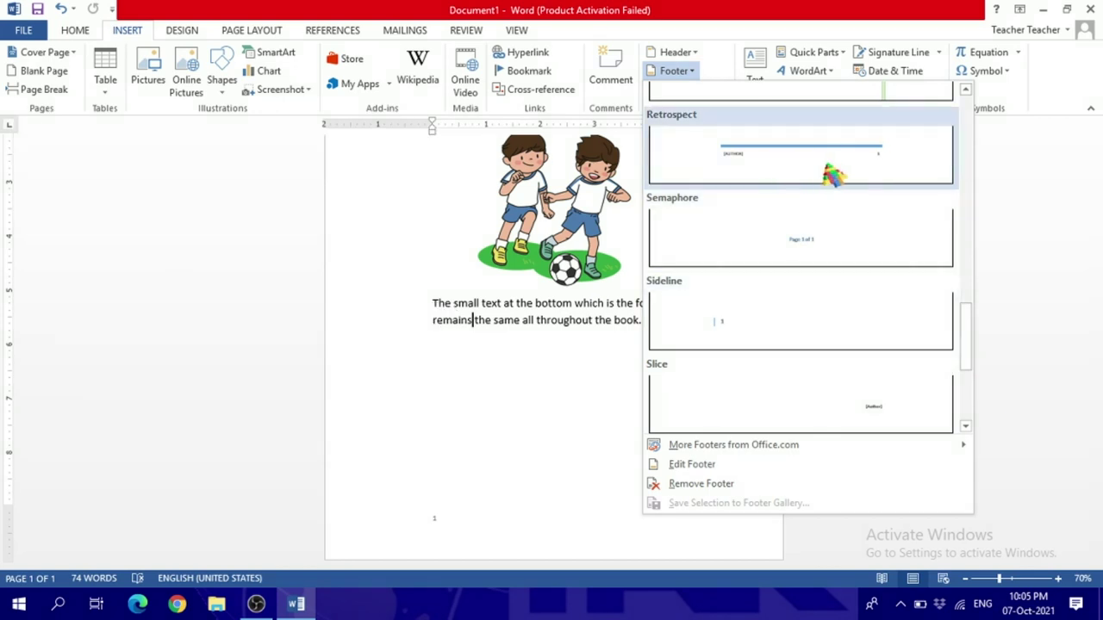
pyautogui.scroll(-3, 962, 404)
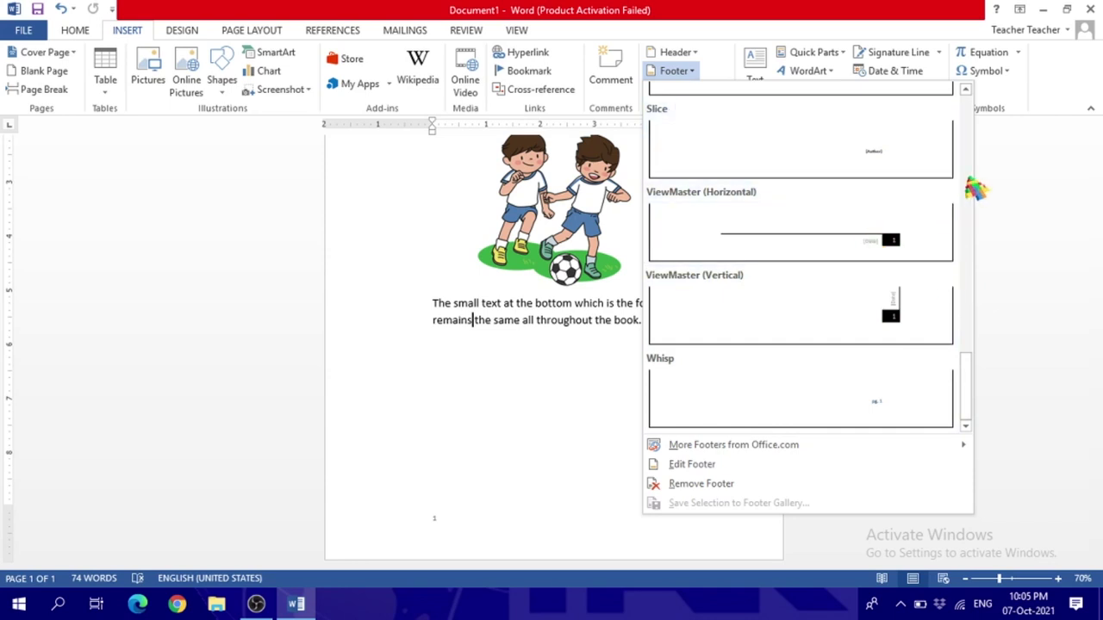
pyautogui.scroll(3, 975, 190)
pyautogui.click(860, 180)
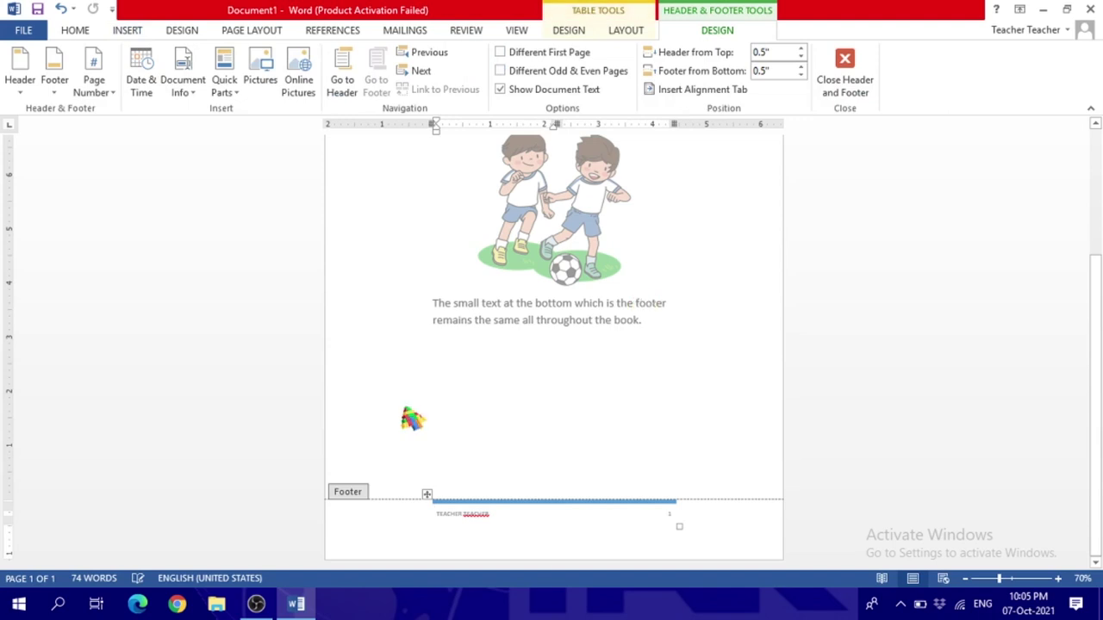
# - Select and delete the author name in the Retrospect footer
pyautogui.doubleClick(473, 515)
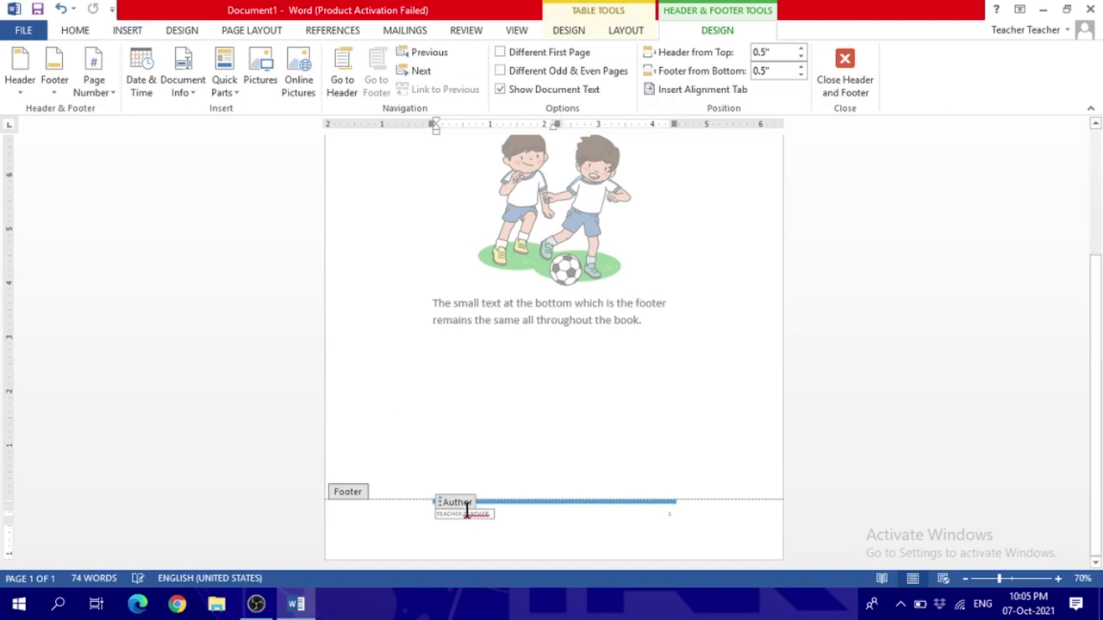
pyautogui.tripleClick(478, 516)
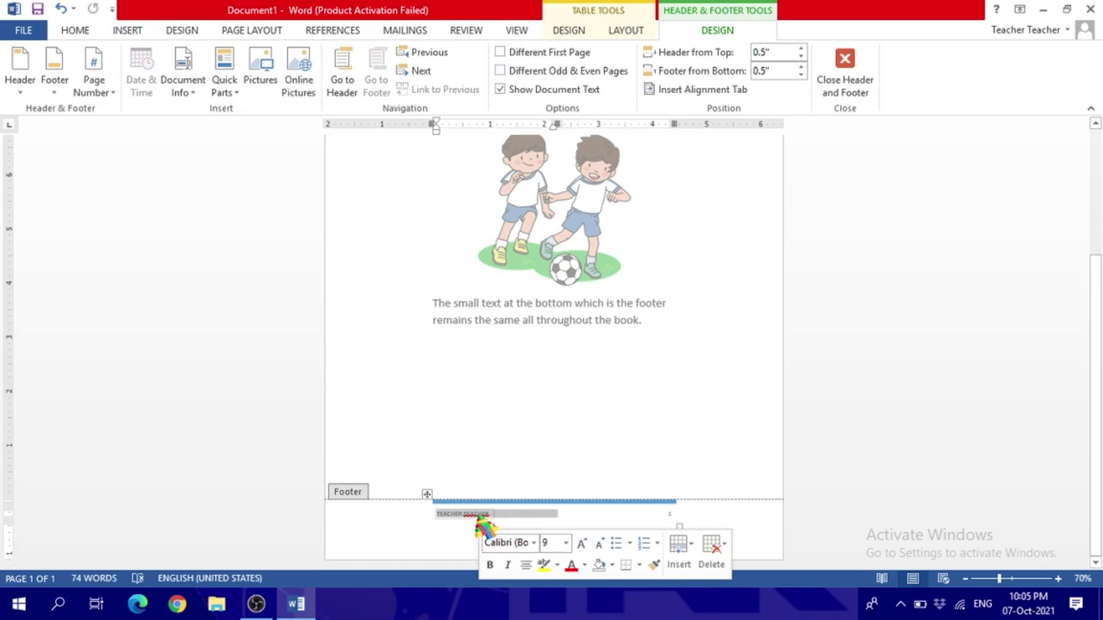
pyautogui.press('Delete')
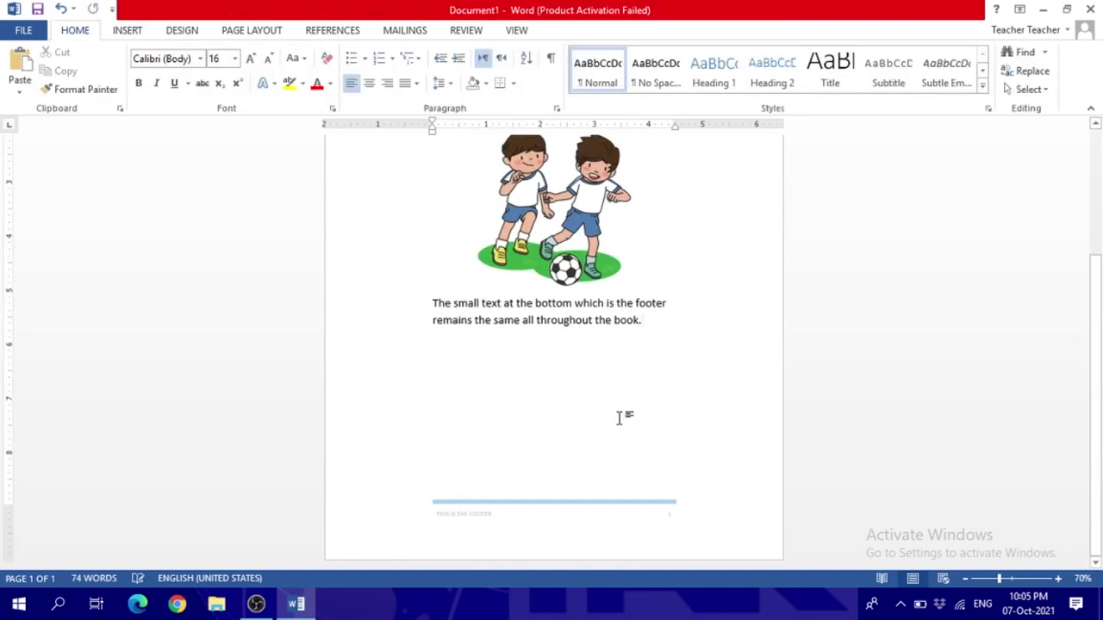
pyautogui.keyDown('ctrl'); pyautogui.scroll(-1, 618, 418); pyautogui.keyUp('ctrl')
pyautogui.scroll(1, 618, 418)
pyautogui.scroll(1, 619, 418)
pyautogui.scroll(-1, 619, 420)
pyautogui.scroll(-1, 619, 419)
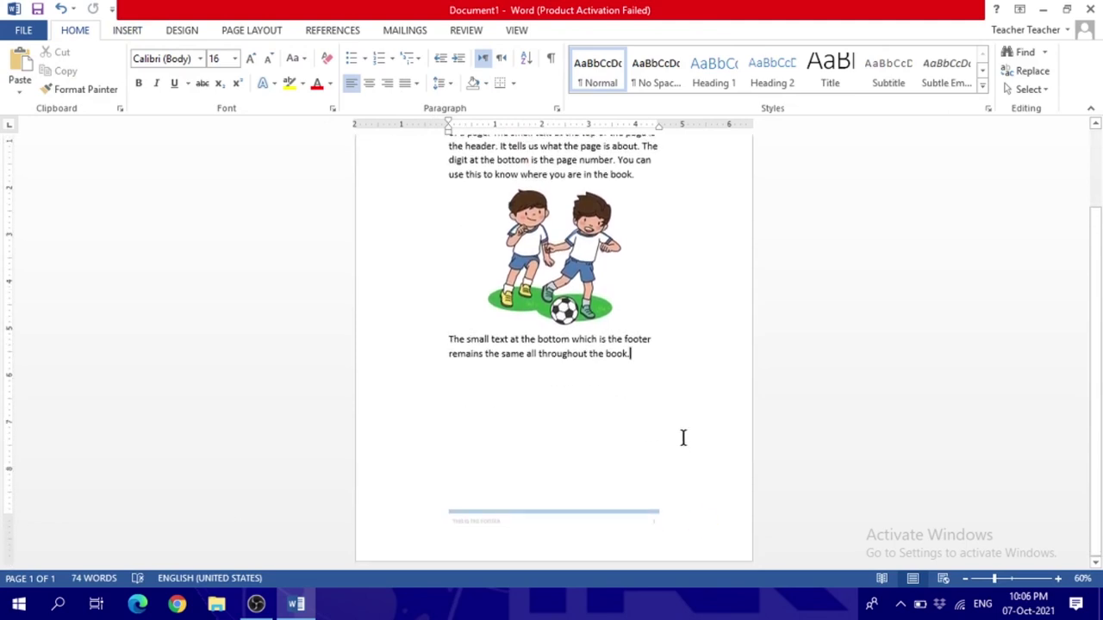
pyautogui.press('Return')
pyautogui.press('Return')
pyautogui.press('Return')
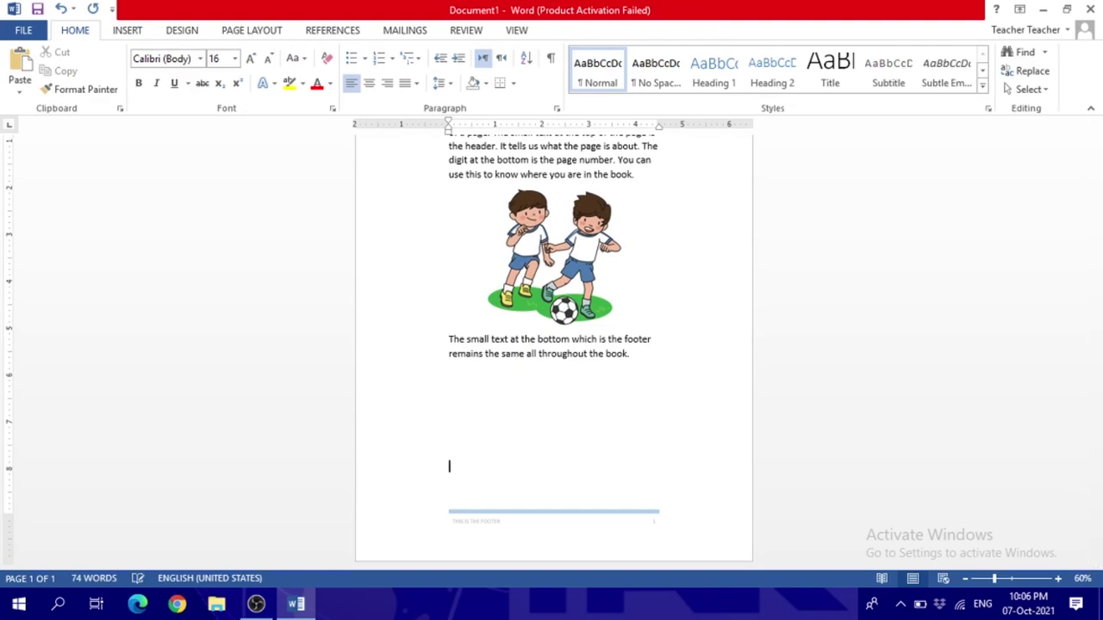
pyautogui.press('Return')
pyautogui.press('Return')
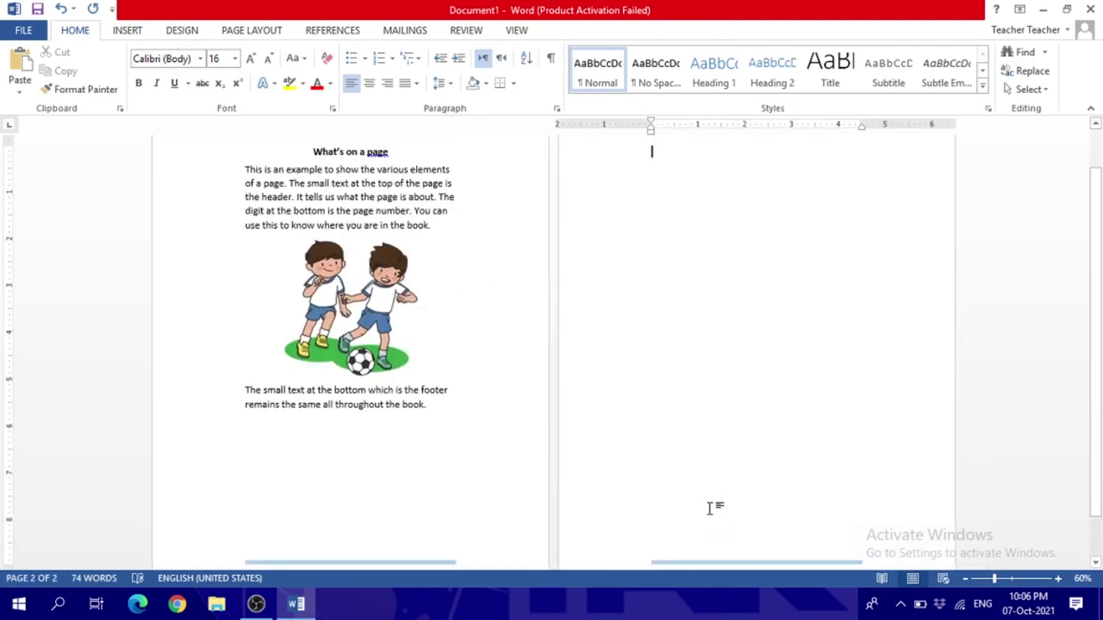
pyautogui.scroll(-2, 712, 509)
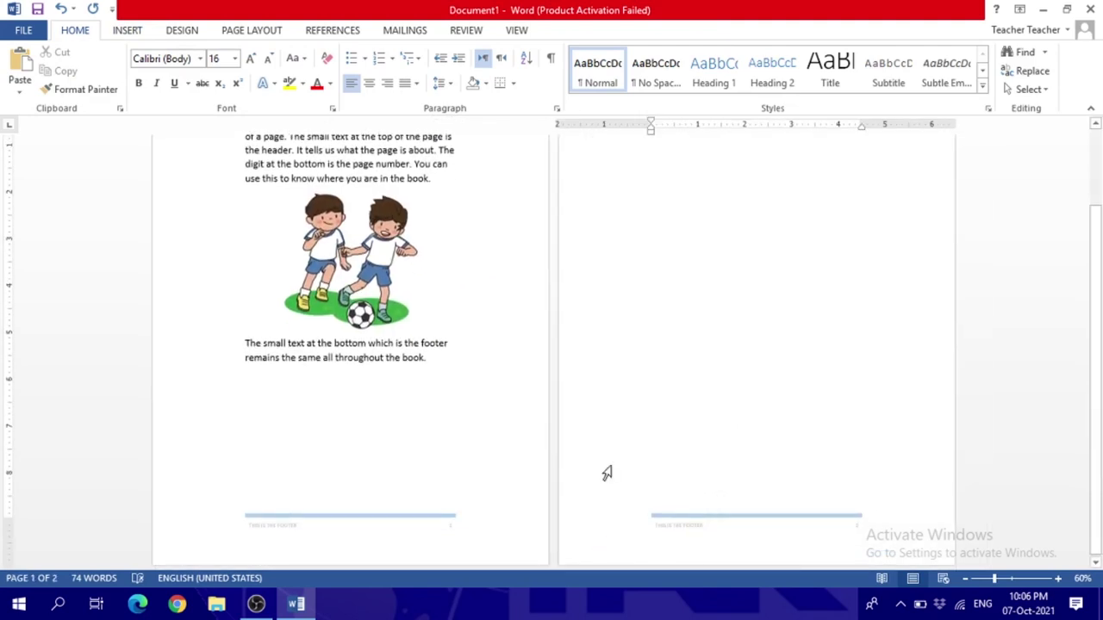
pyautogui.scroll(3, 739, 367)
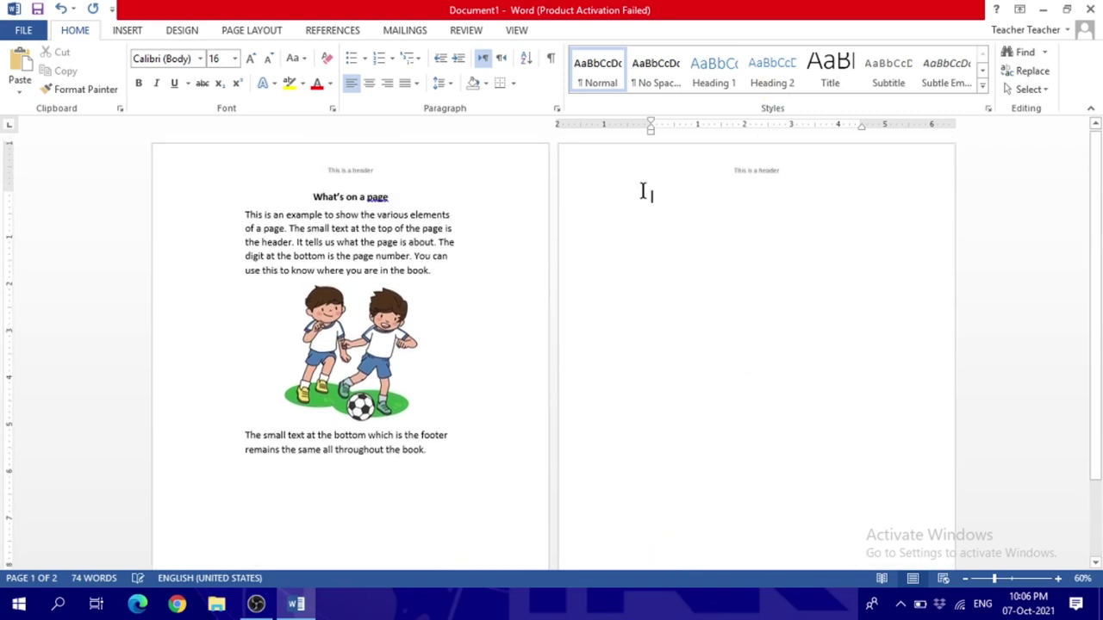
pyautogui.press('BackSpace')
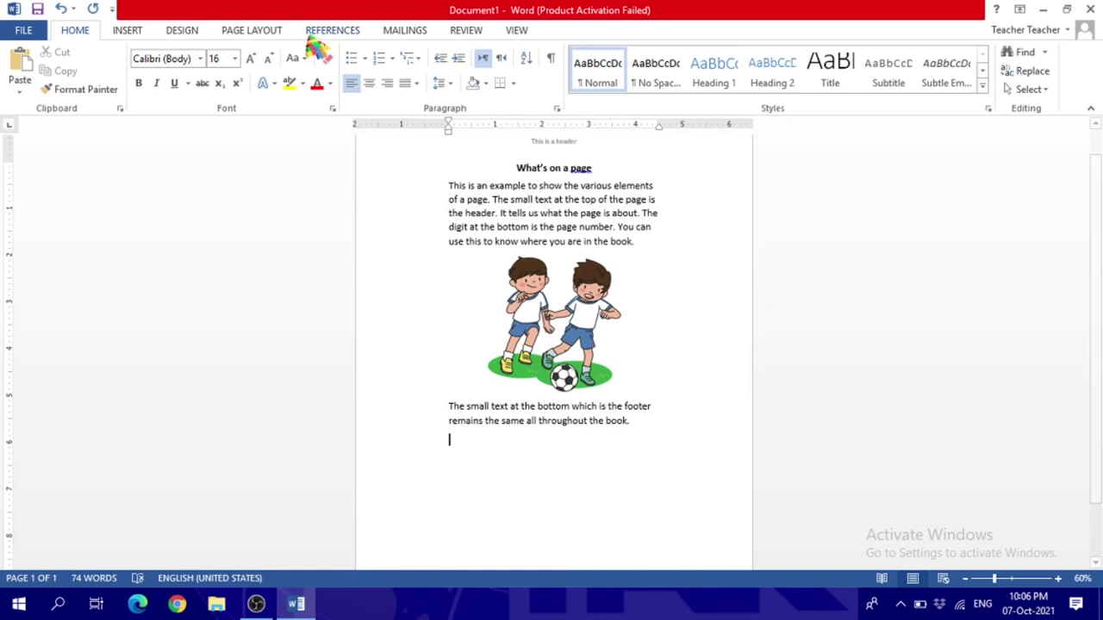
pyautogui.click(29, 33)
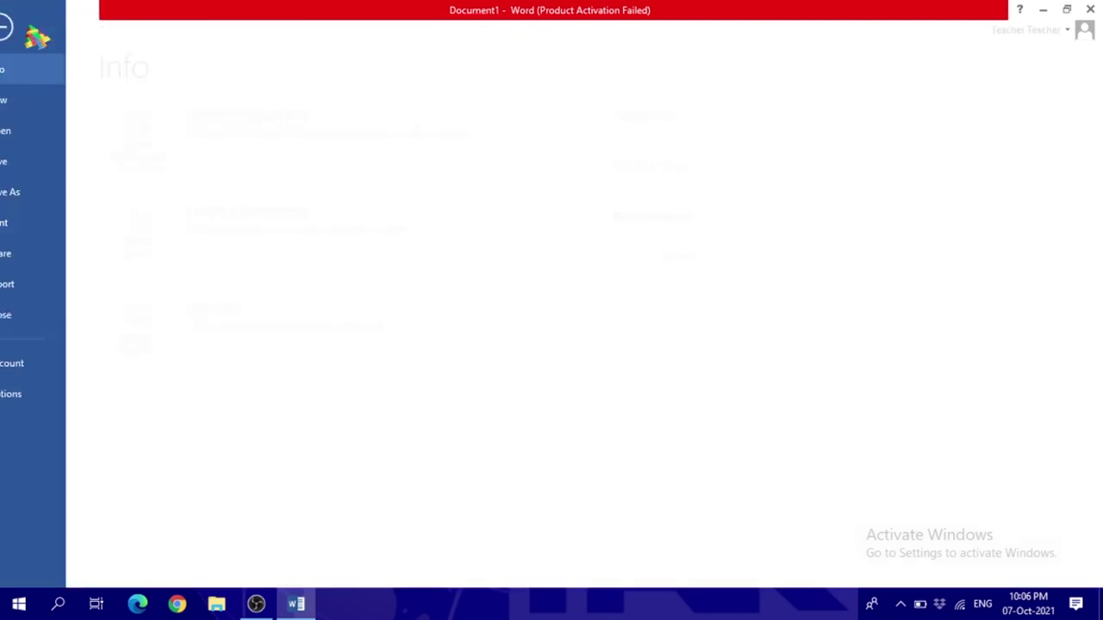
# - Save the document to the Desktop as a Word Document named 'Page layout and margins'
pyautogui.click(59, 181)
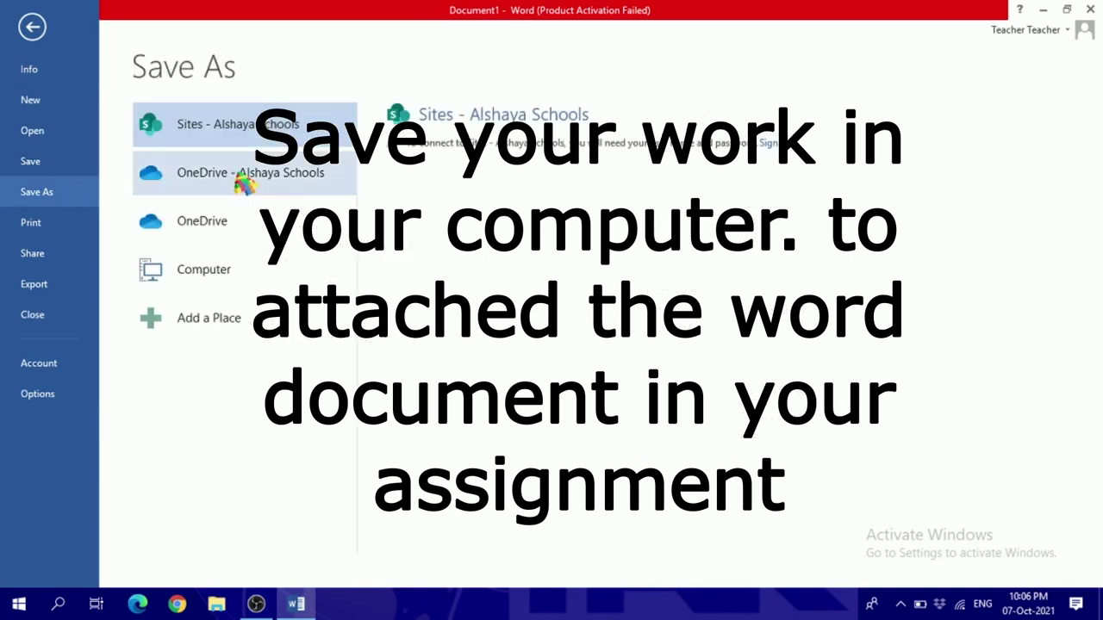
pyautogui.click(234, 279)
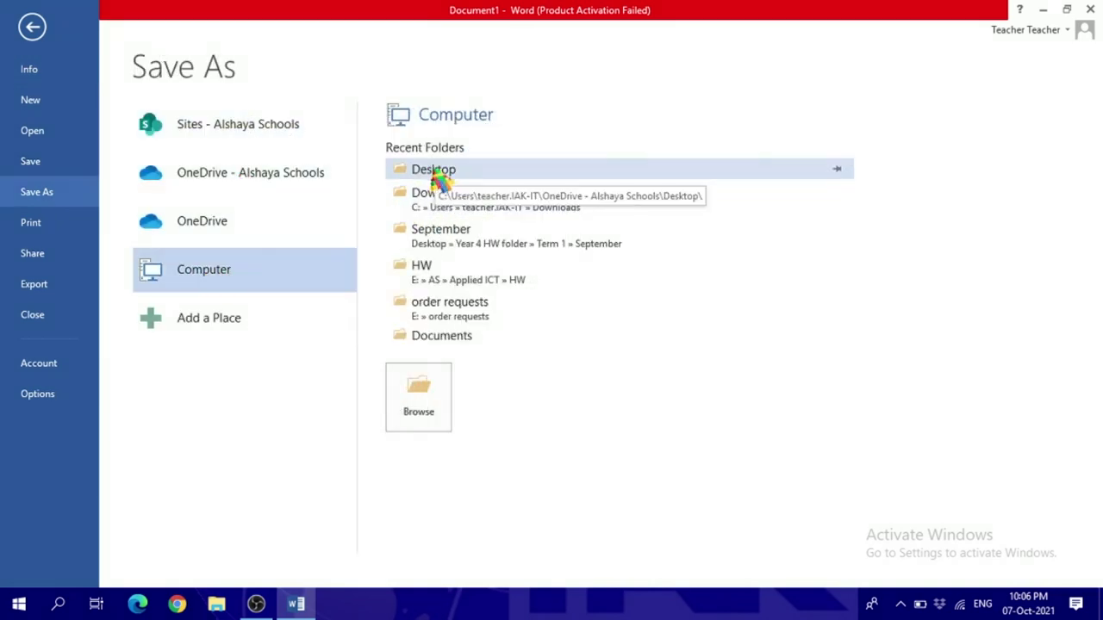
pyautogui.click(433, 168)
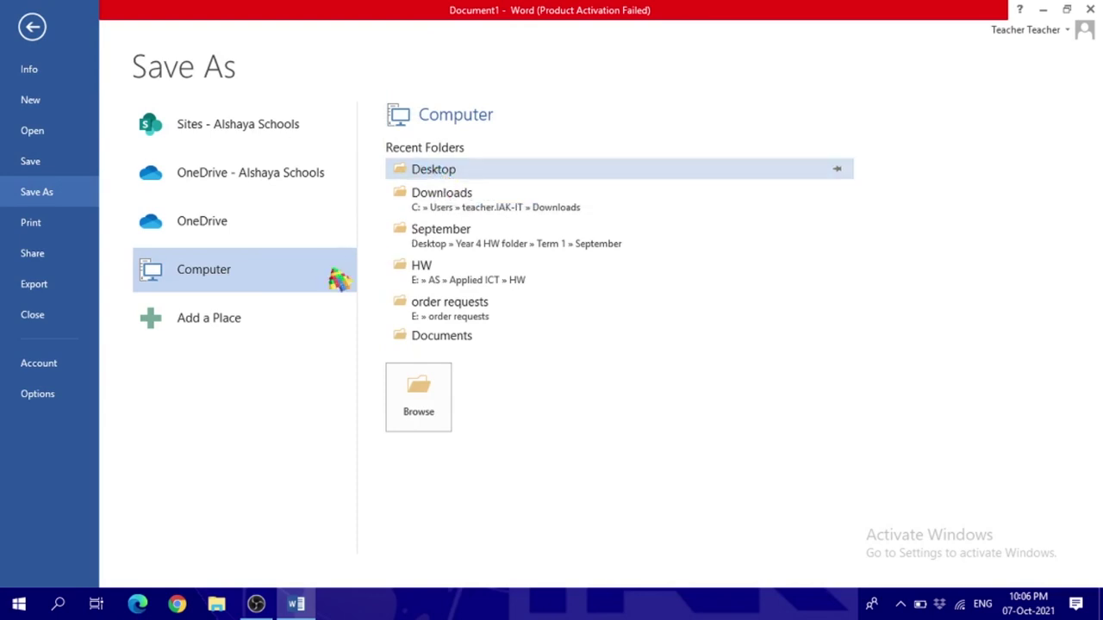
pyautogui.write('Page layout and margins')
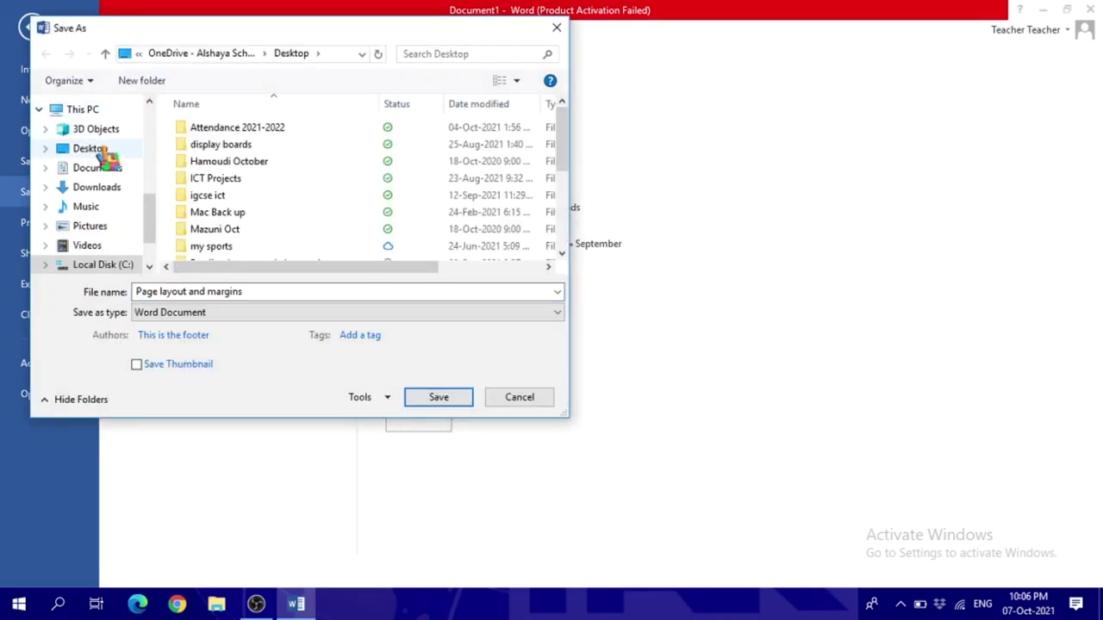
pyautogui.click(90, 148)
pyautogui.click(435, 401)
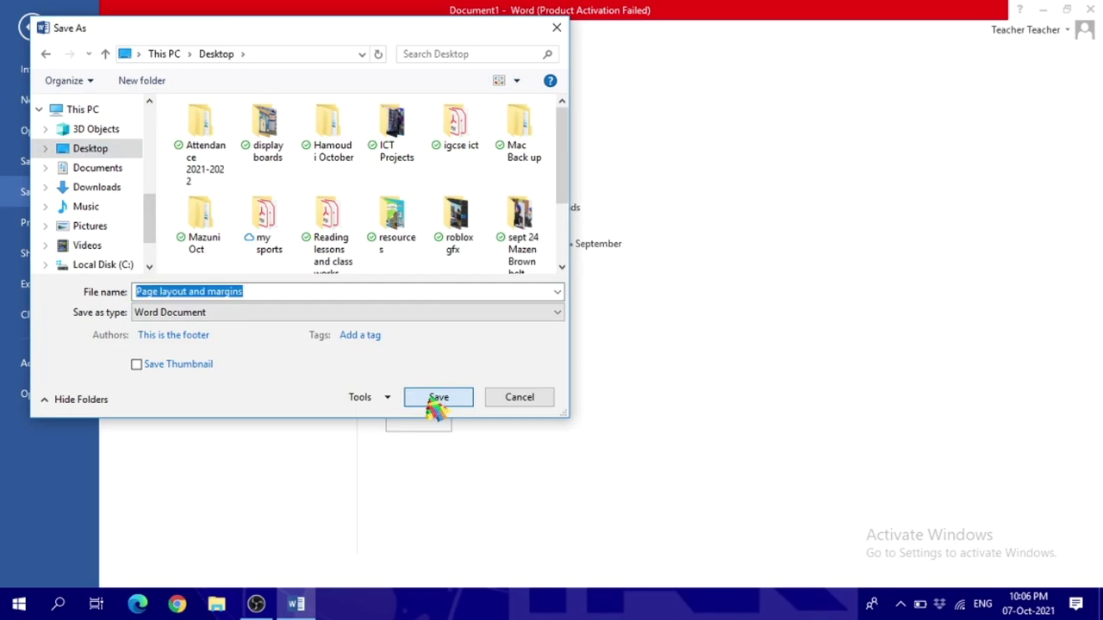